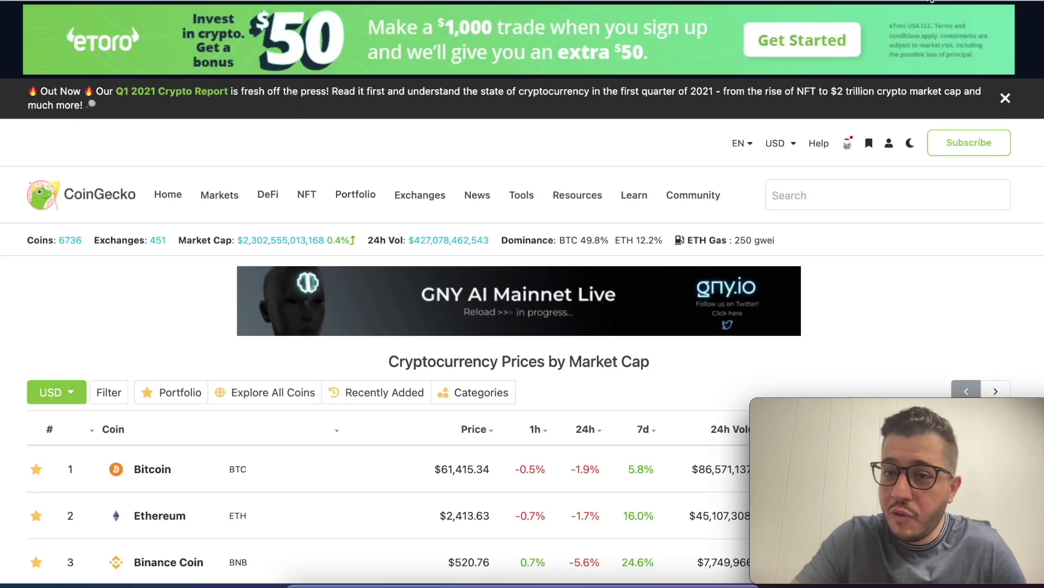
# Open the MetaMask wallet over CoinGecko, showing 0.3409 ETH on Ethereum Mainnet.
pyautogui.hotkey('alt', 'shift', 'm')
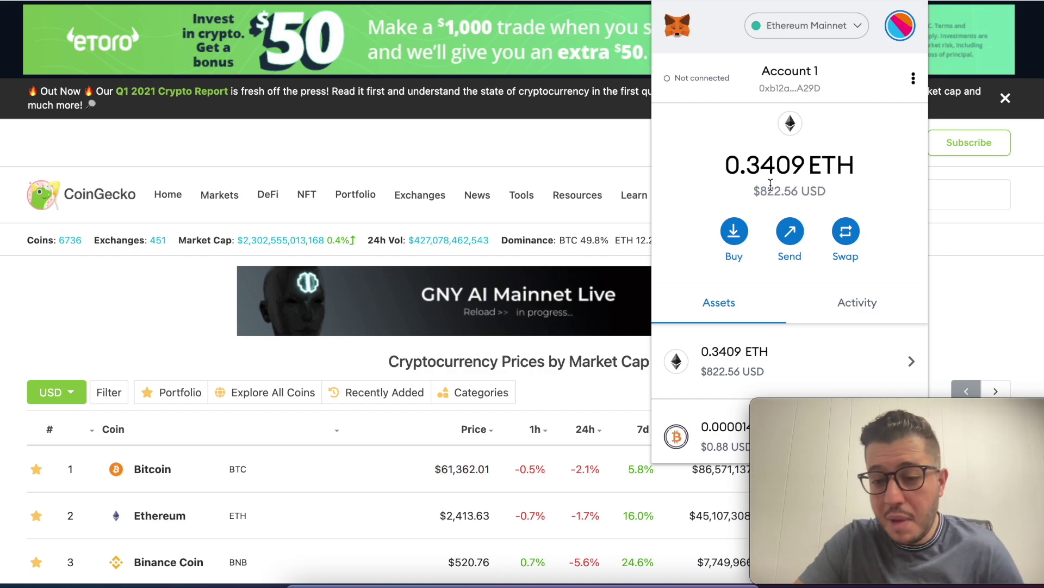
pyautogui.moveTo(770, 185)
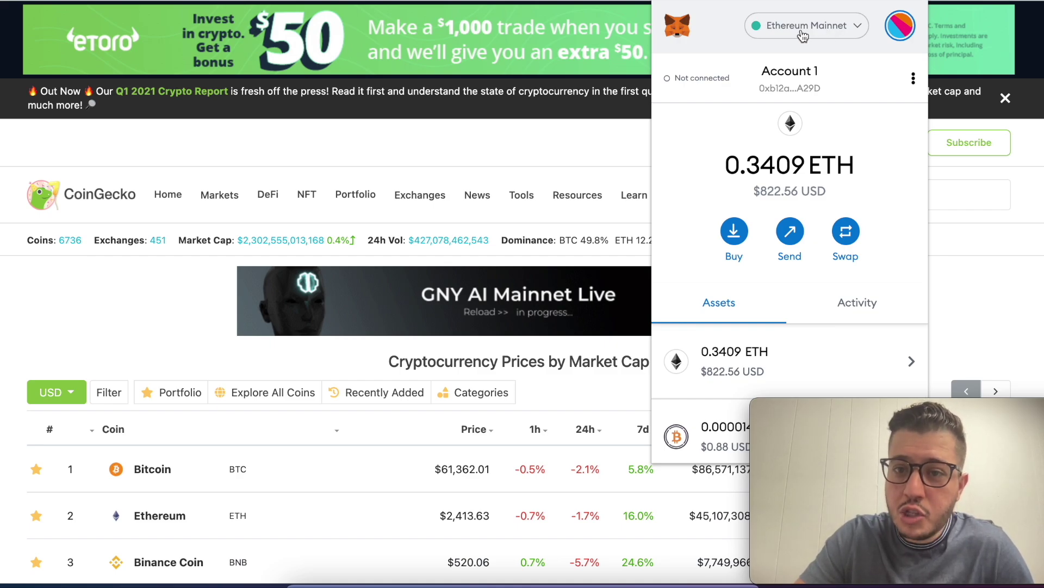
# Start a custom RPC network named BSC and fill in the BSC RPC URL.
pyautogui.click(818, 37)
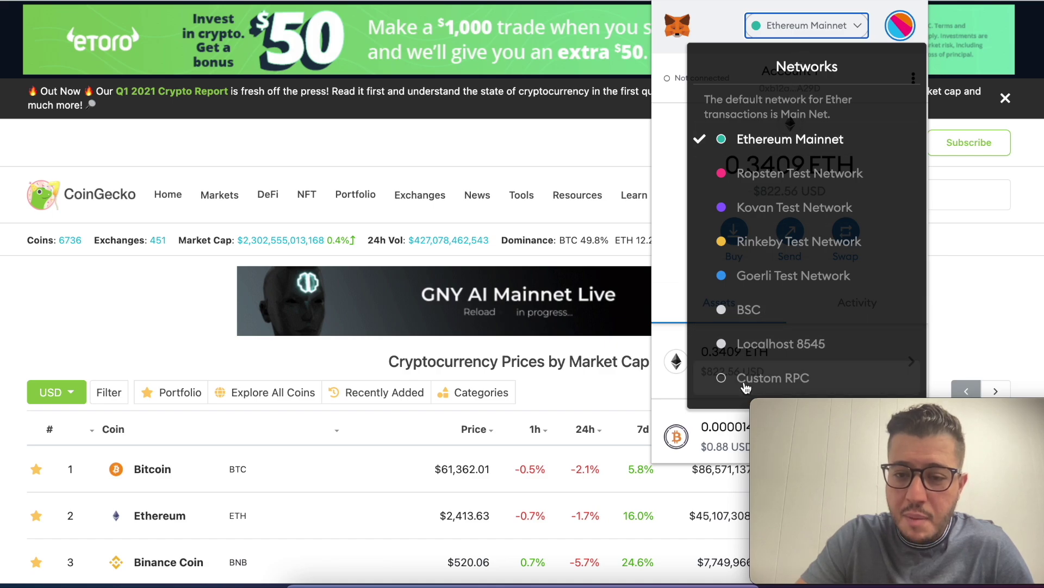
pyautogui.click(789, 380)
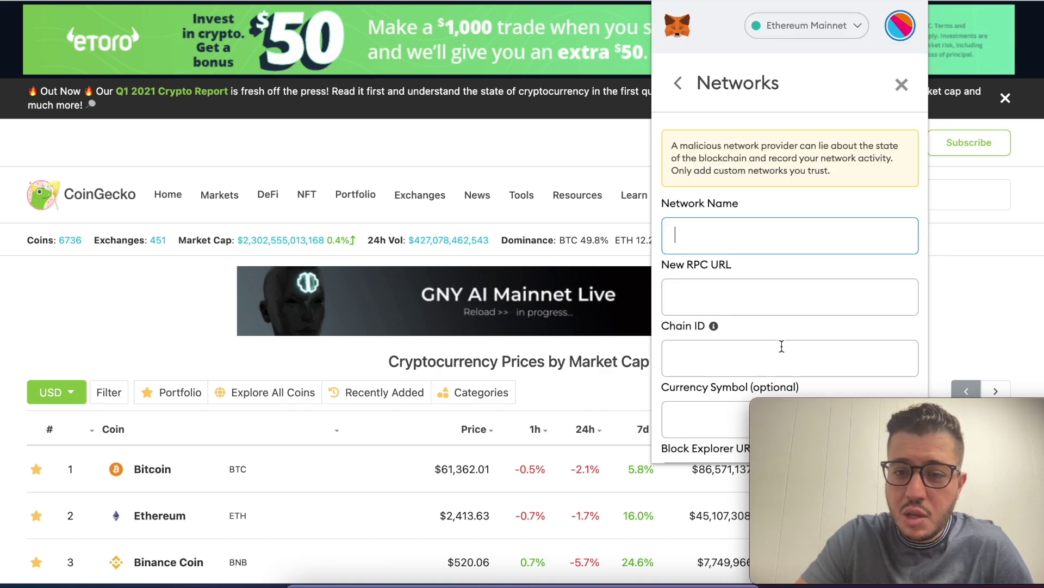
pyautogui.scroll(-2, 772, 200)
pyautogui.scroll(-1, 772, 200)
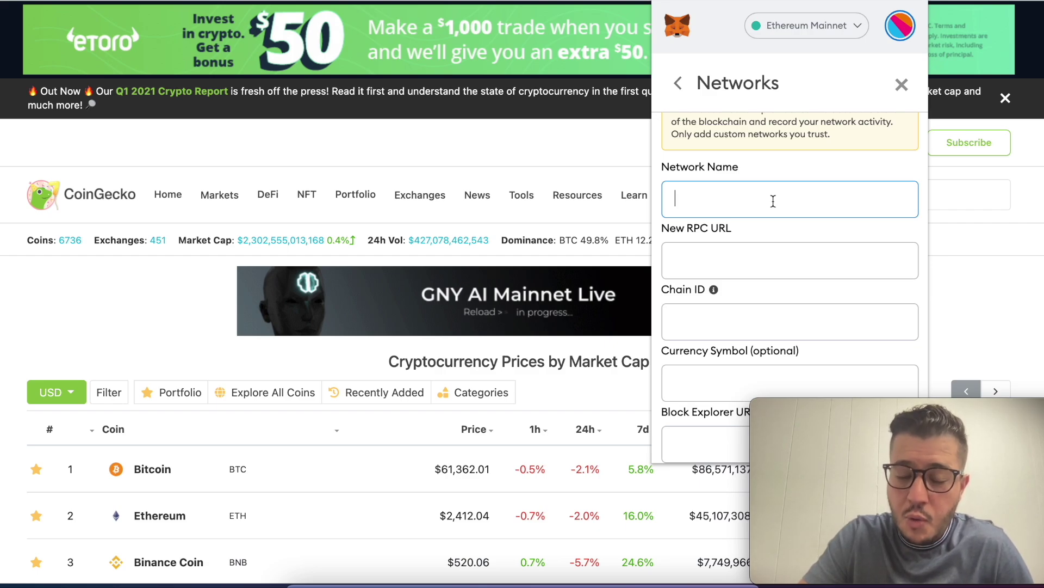
pyautogui.click(690, 207)
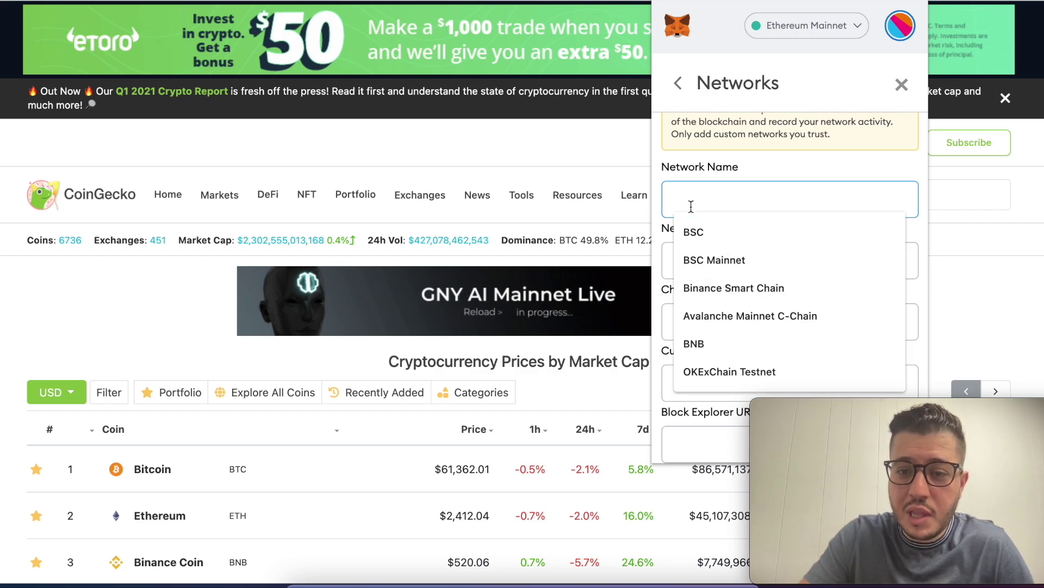
pyautogui.click(695, 234)
pyautogui.click(703, 268)
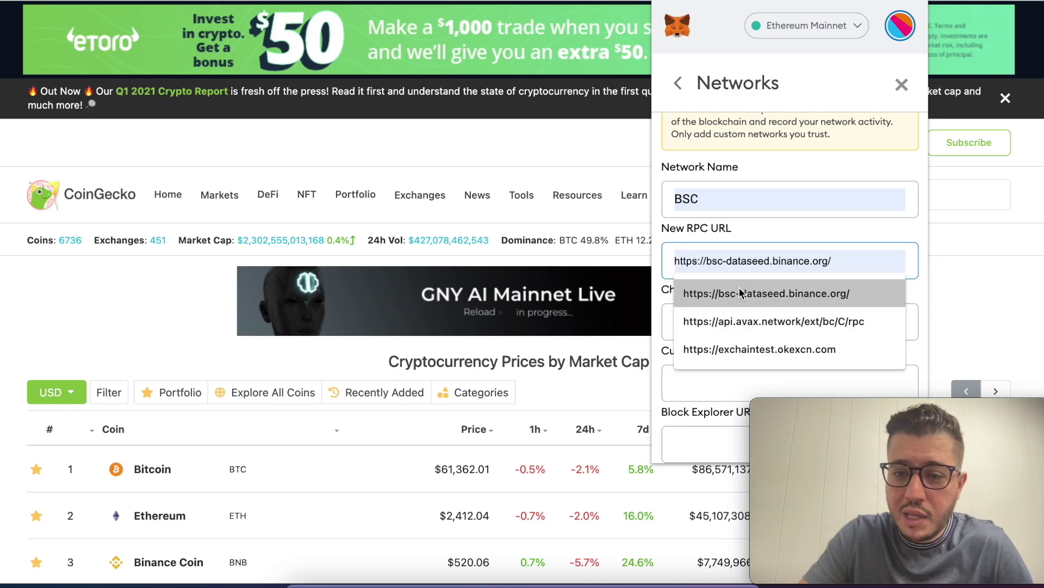
pyautogui.click(696, 295)
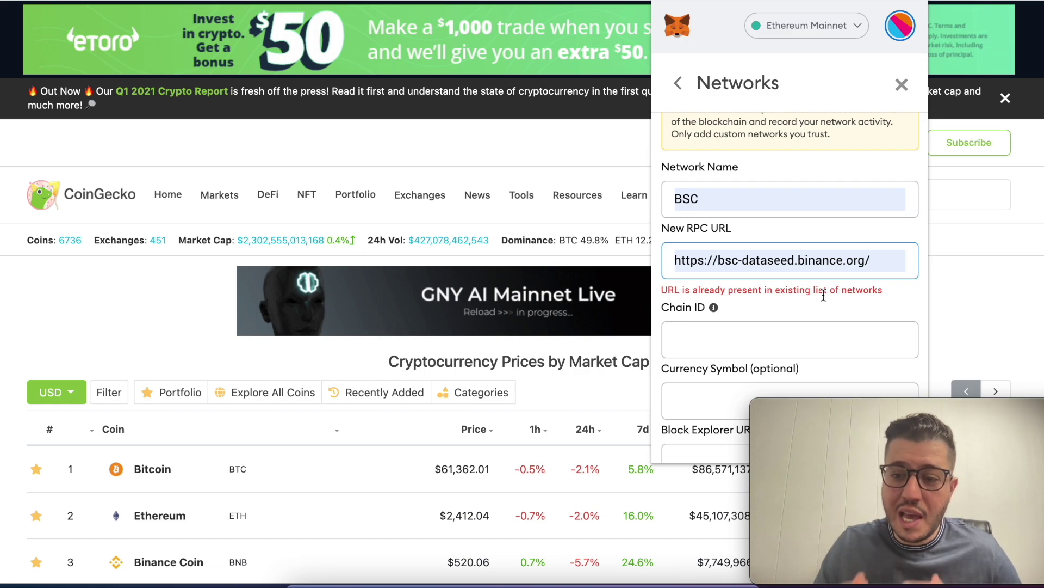
pyautogui.click(693, 344)
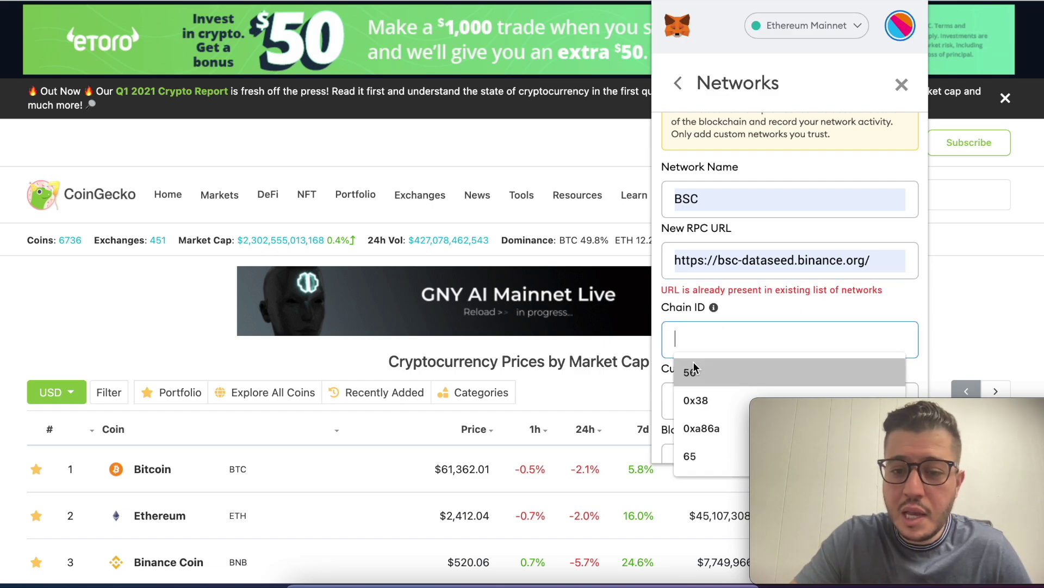
pyautogui.click(695, 369)
pyautogui.scroll(-2, 690, 393)
pyautogui.click(700, 329)
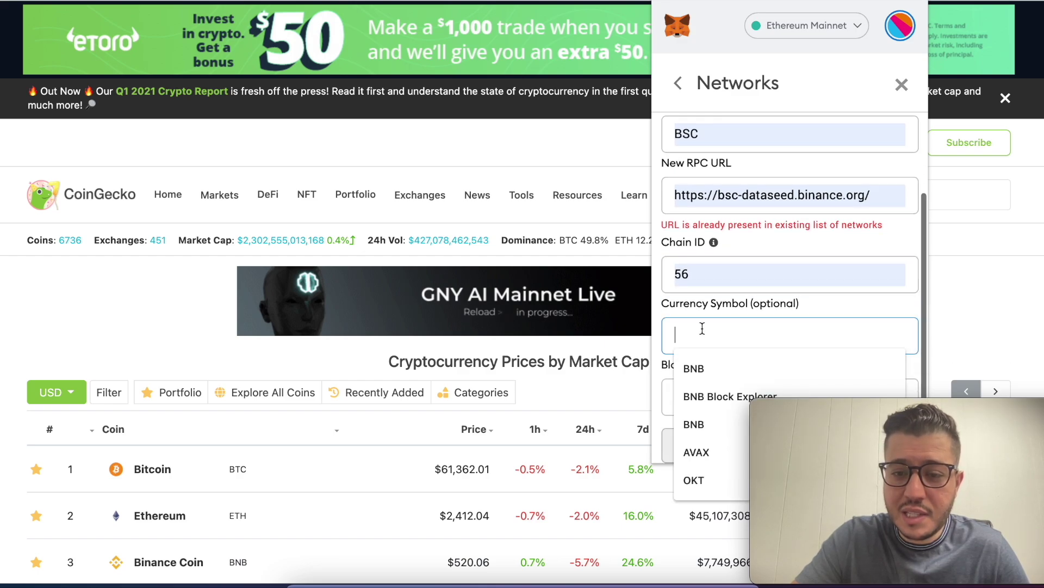
pyautogui.click(701, 370)
pyautogui.click(685, 395)
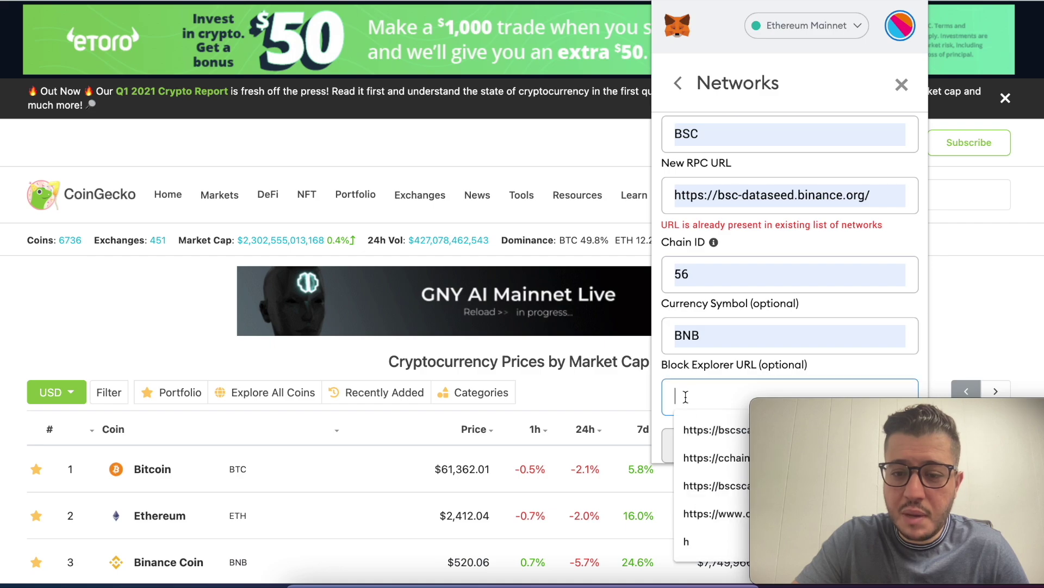
pyautogui.click(707, 429)
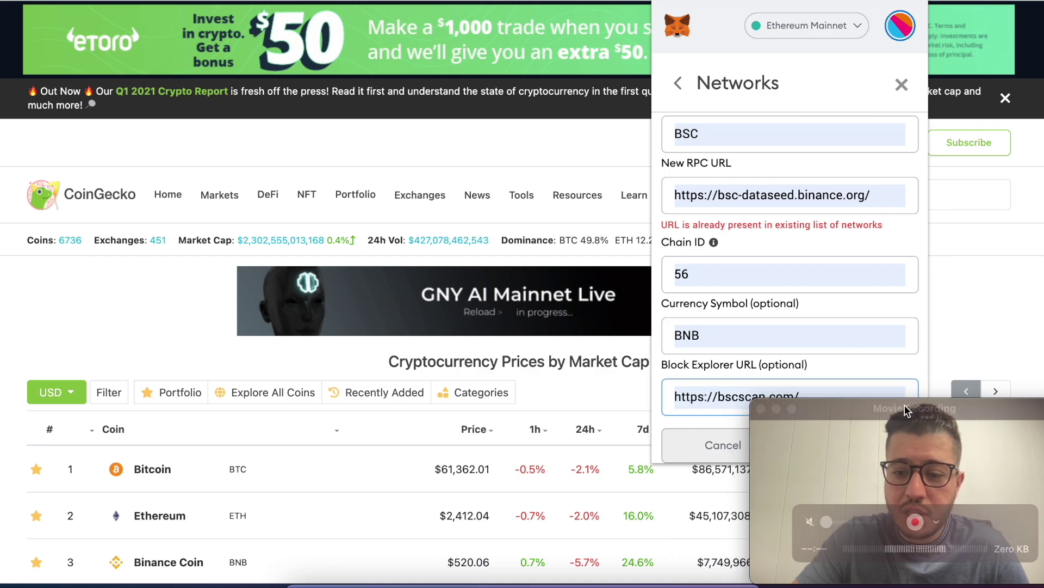
# Review the completed BSC form and its RPC URL already-present error.
pyautogui.moveTo(898, 406); pyautogui.dragTo(898, 433)
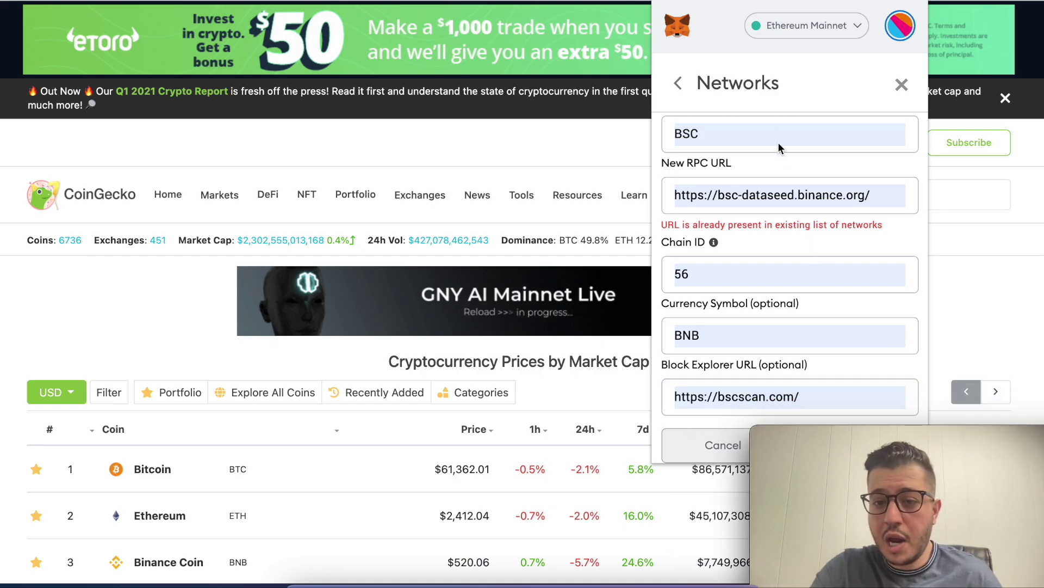
pyautogui.scroll(3, 778, 142)
pyautogui.scroll(-3, 778, 142)
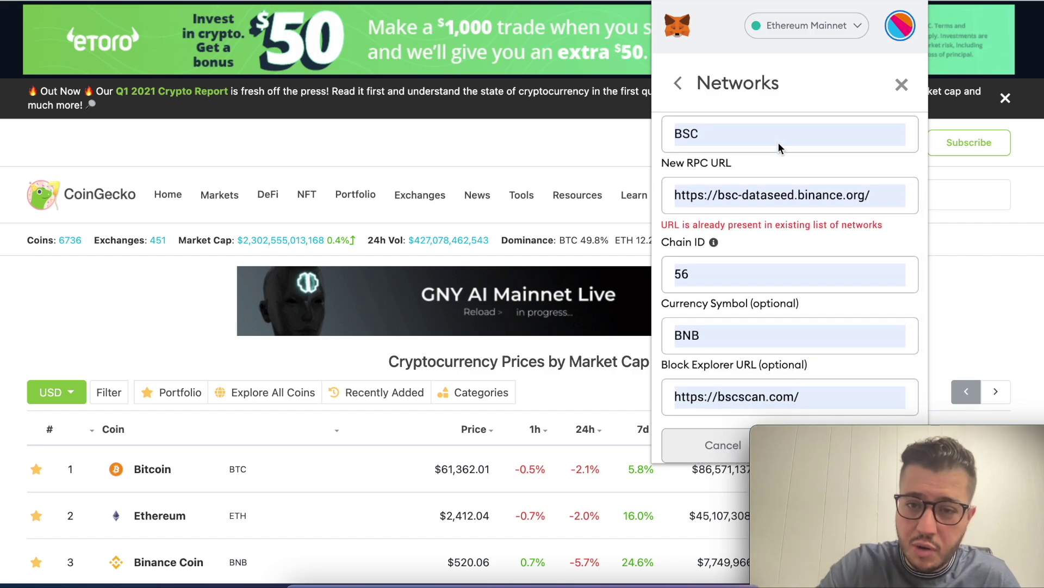
pyautogui.scroll(2, 778, 142)
pyautogui.scroll(-2, 778, 142)
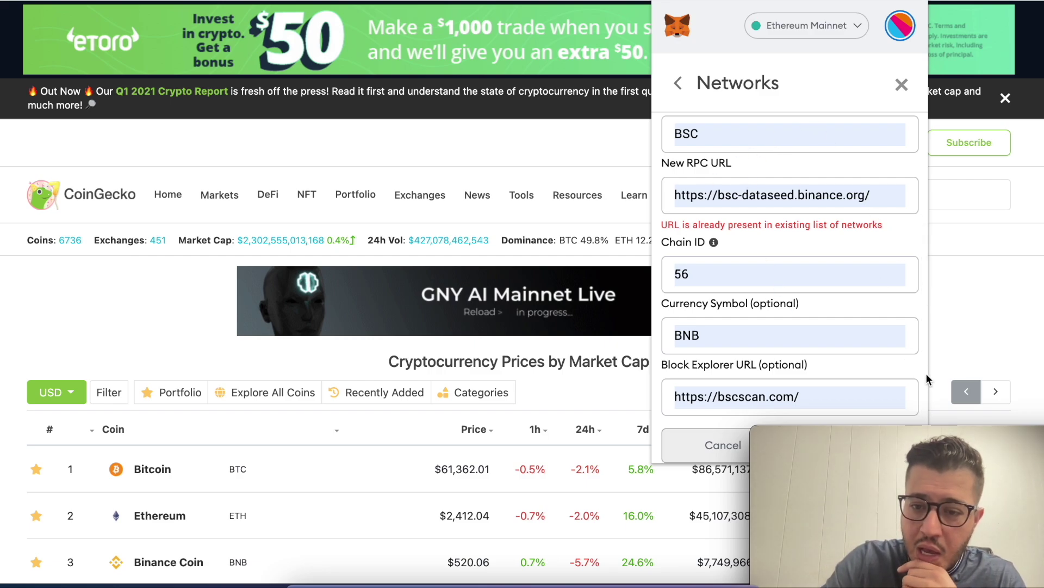
pyautogui.scroll(1, 816, 213)
pyautogui.scroll(-1, 816, 213)
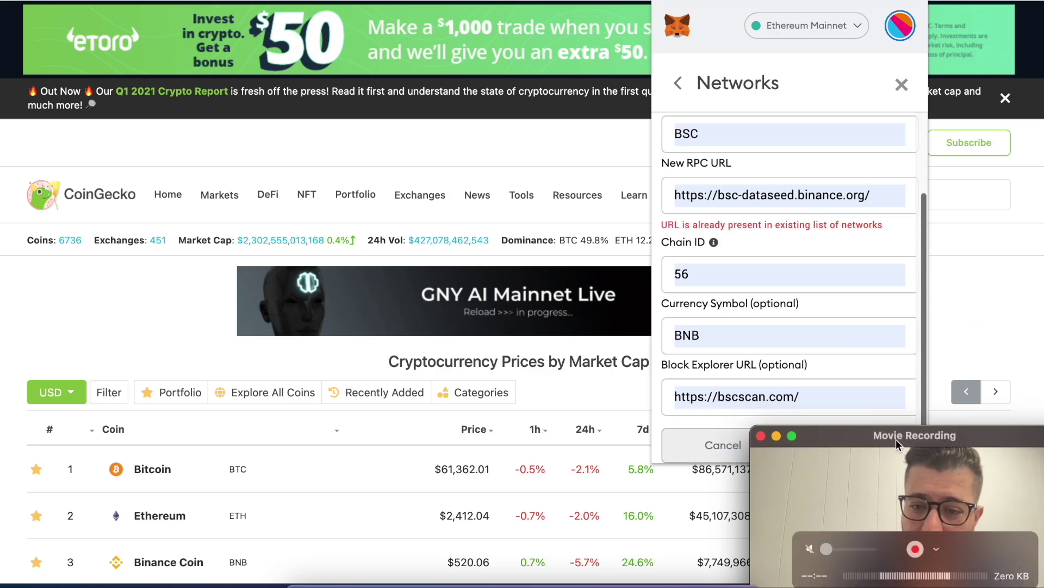
pyautogui.moveTo(896, 439); pyautogui.dragTo(899, 471)
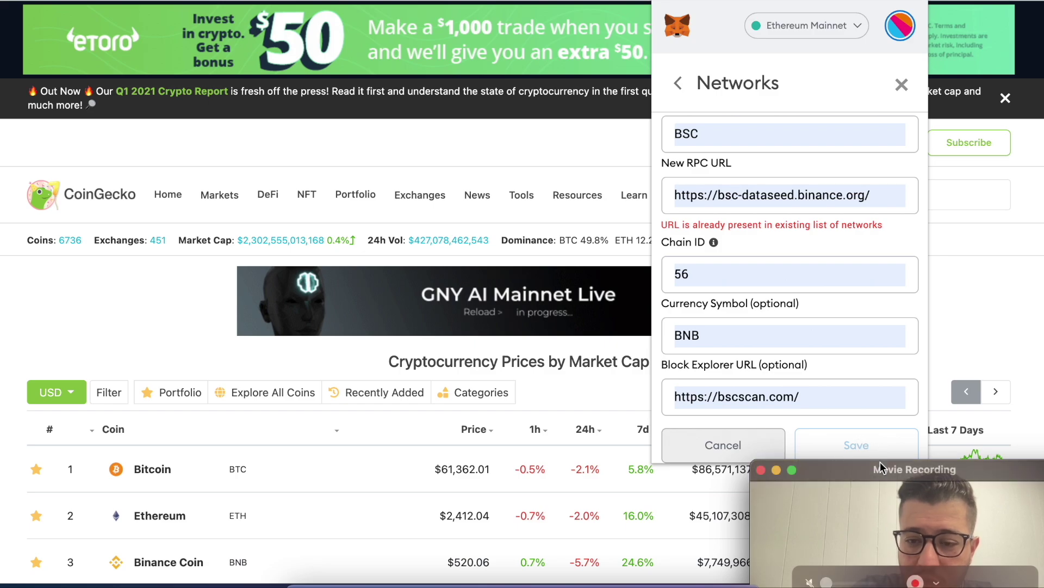
pyautogui.moveTo(877, 472); pyautogui.dragTo(91, 403)
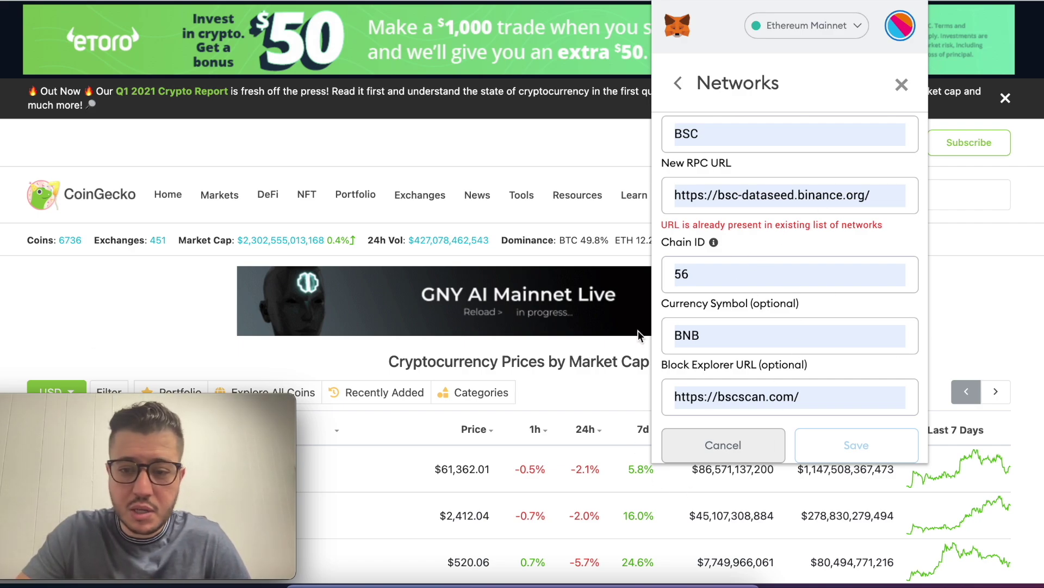
pyautogui.click(807, 432)
# Discard the duplicate BSC form and switch the wallet to BSC, showing 1.6763 BNB.
pyautogui.click(756, 444)
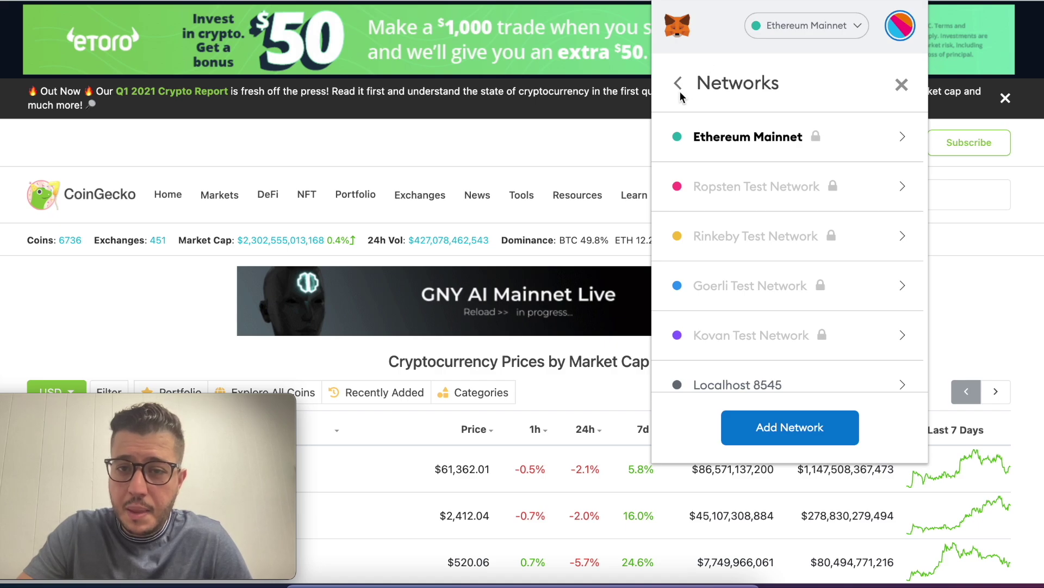
pyautogui.click(902, 85)
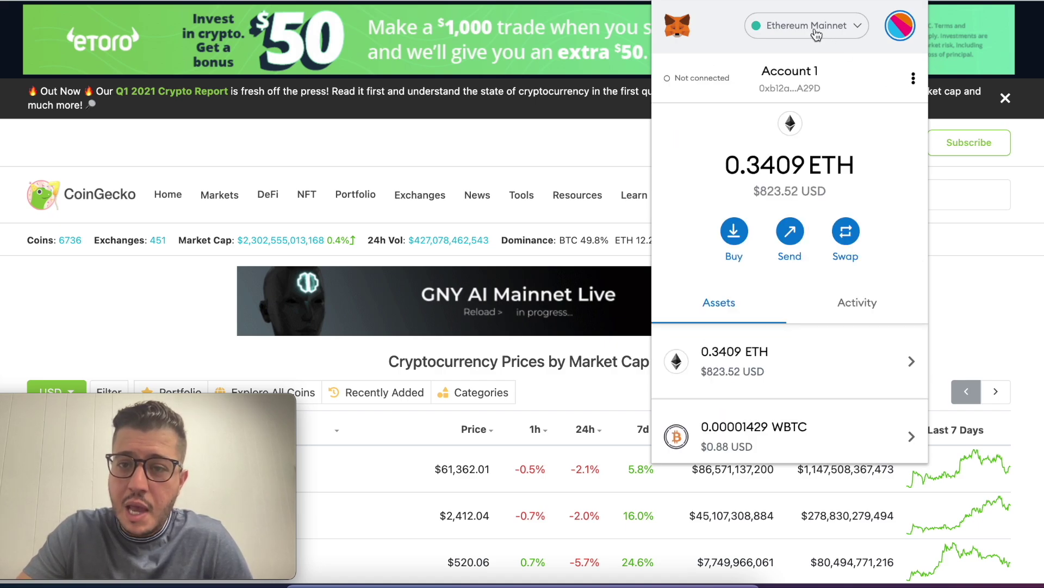
pyautogui.click(816, 27)
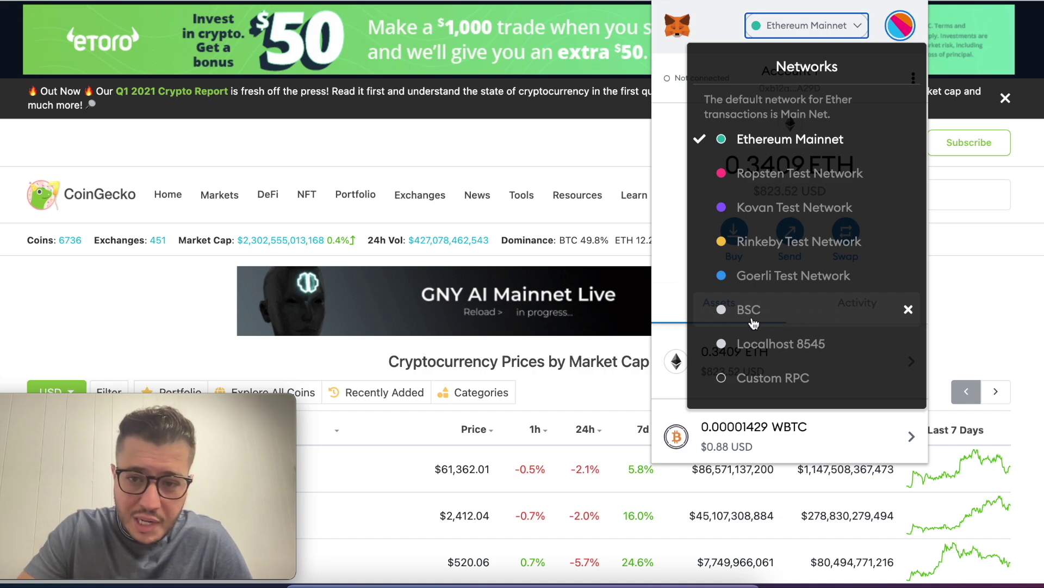
pyautogui.click(779, 321)
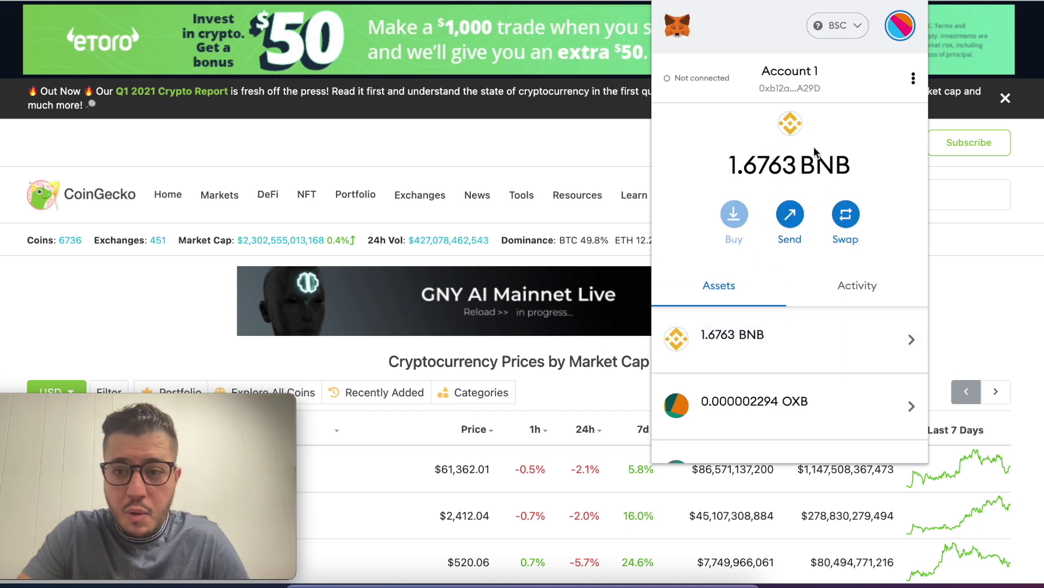
pyautogui.moveTo(839, 168)
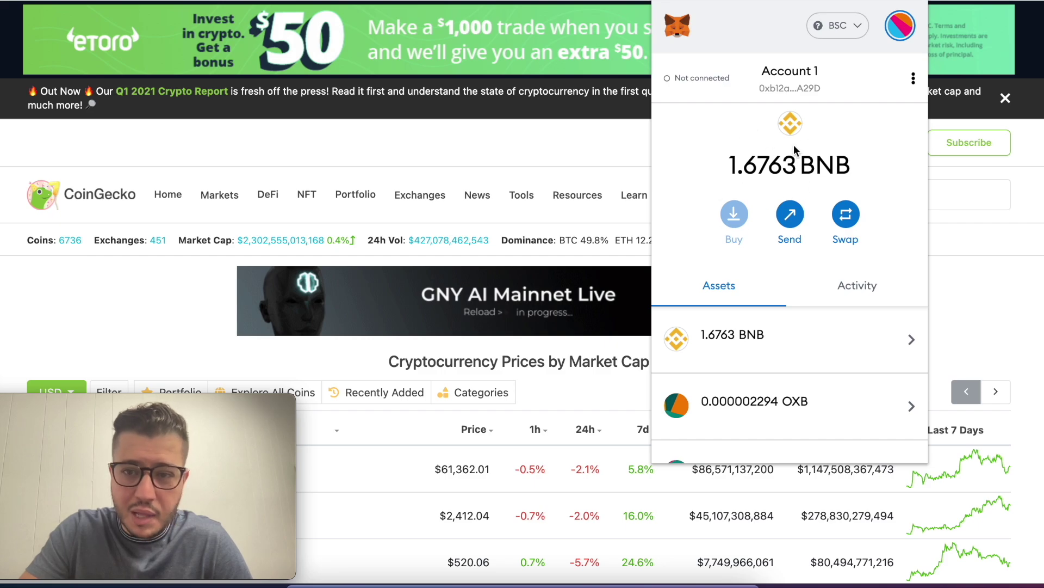
# Switch back to Ethereum Mainnet, showing the 0.3409 ETH balance.
pyautogui.click(842, 28)
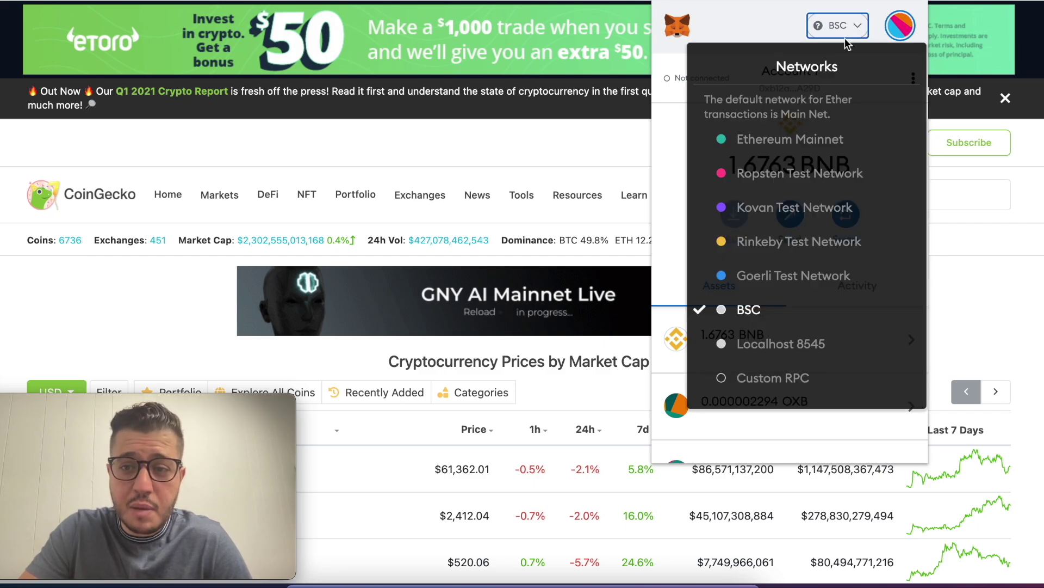
pyautogui.click(795, 139)
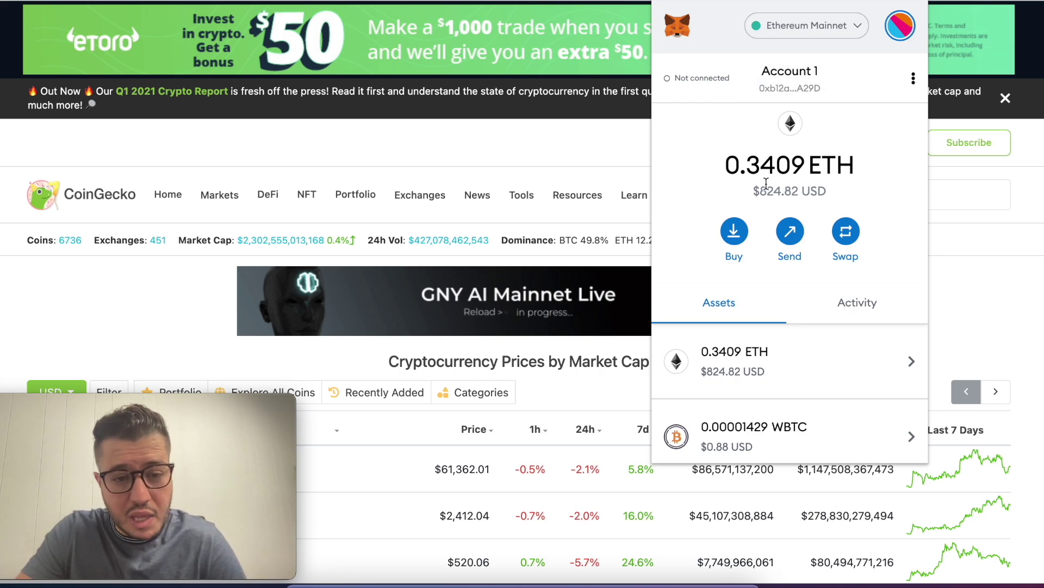
pyautogui.moveTo(766, 183)
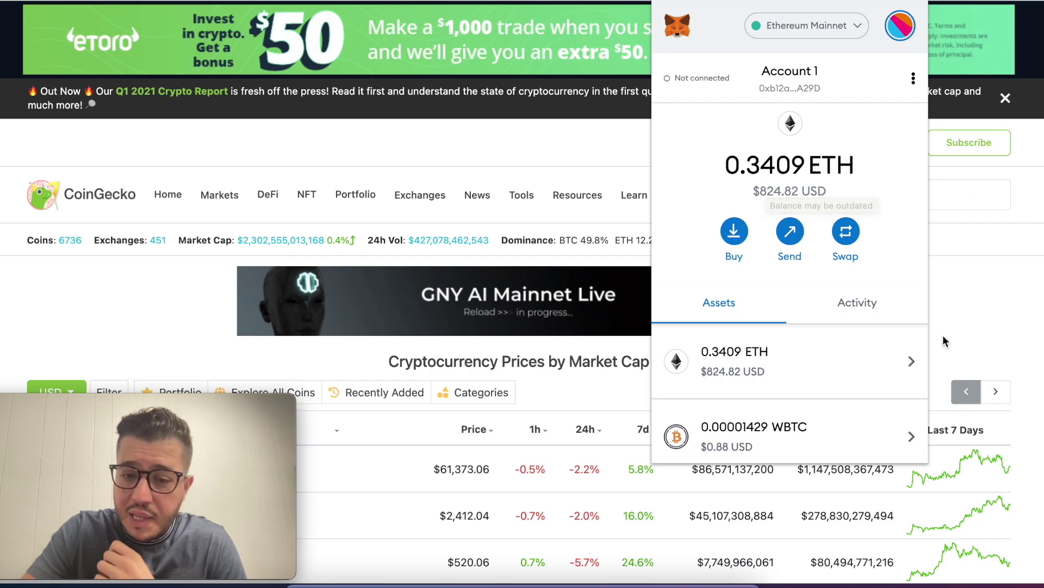
# Close the wallet, launch VPN Unlimited, start the AU-Sydney connection, then hide the app.
pyautogui.click(990, 299)
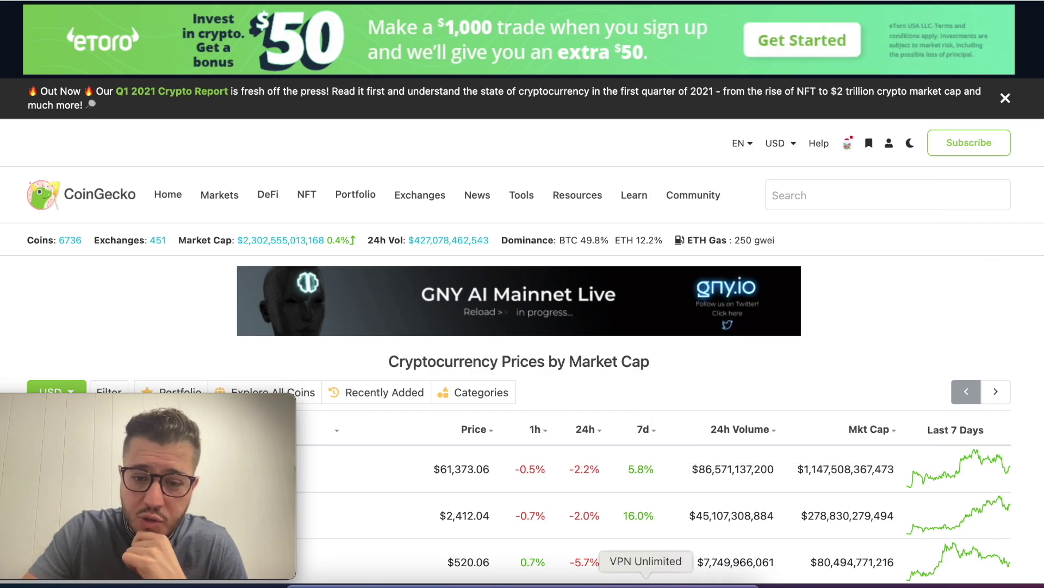
pyautogui.click(646, 585)
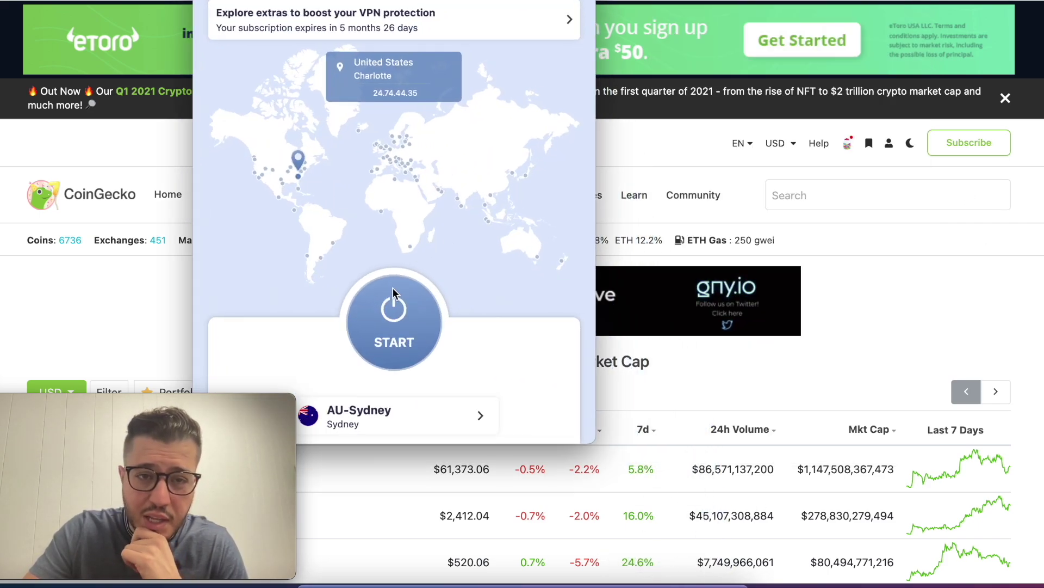
pyautogui.moveTo(484, 1); pyautogui.dragTo(701, 77)
pyautogui.click(634, 441)
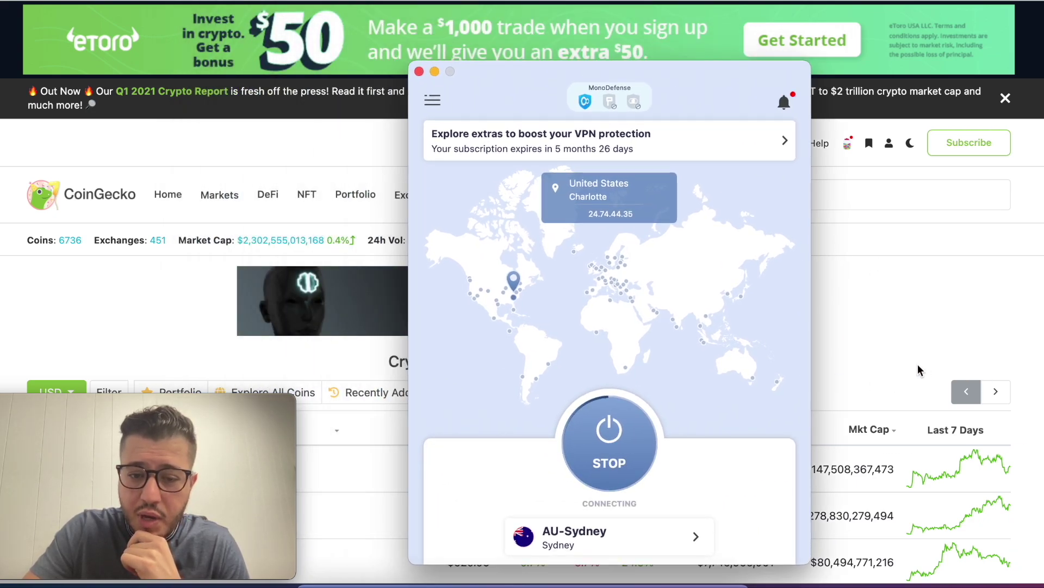
pyautogui.click(958, 323)
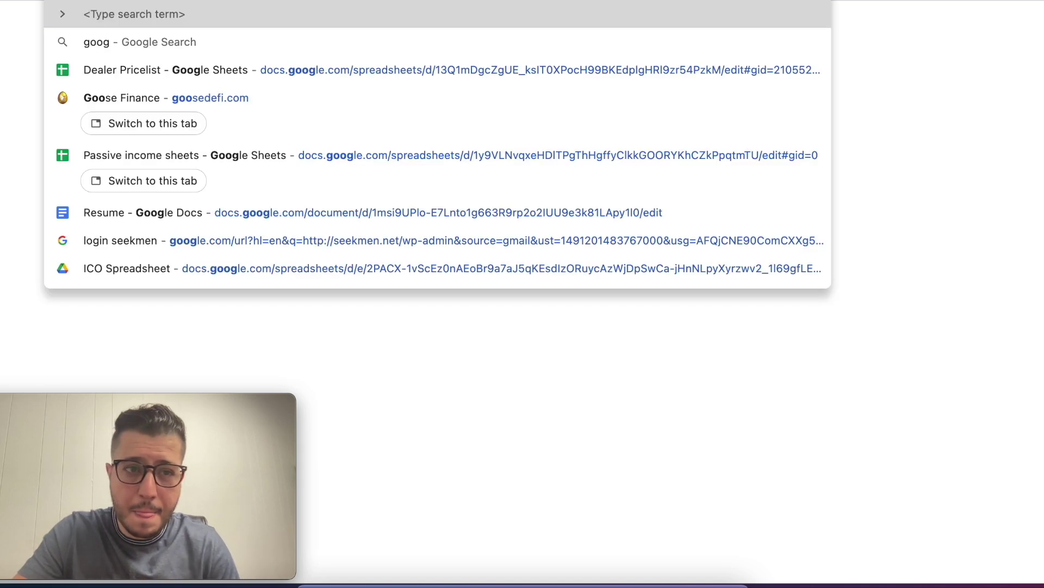
# Search Google for 'vpn chrome extension'.
pyautogui.write('le.com')
pyautogui.press('BackSpace')
pyautogui.press('BackSpace')
pyautogui.press('BackSpace')
pyautogui.press('BackSpace')
pyautogui.press('BackSpace')
pyautogui.press('BackSpace')
pyautogui.press('BackSpace')
pyautogui.press('BackSpace')
pyautogui.press('BackSpace')
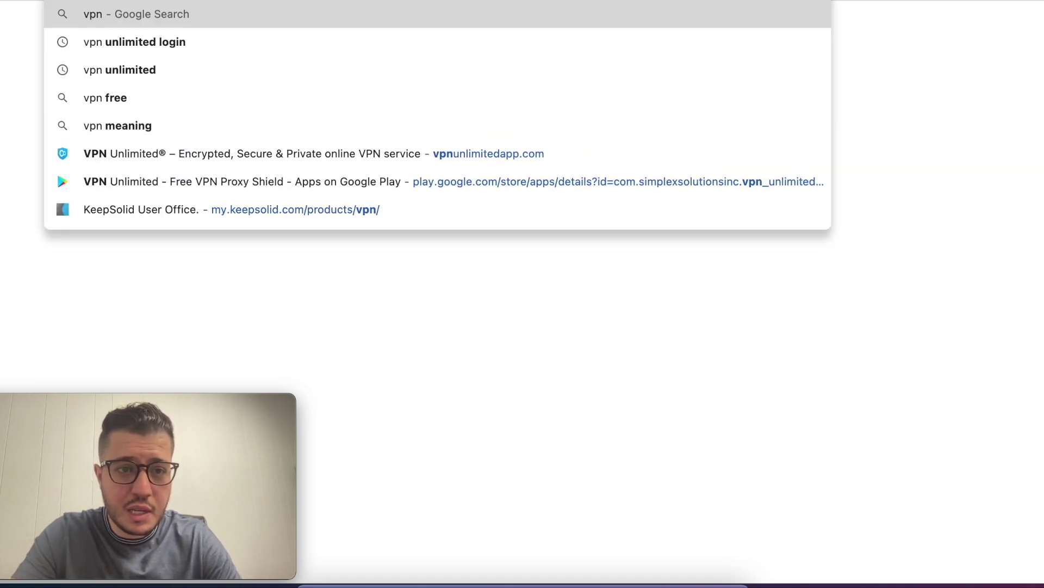
pyautogui.write('c')
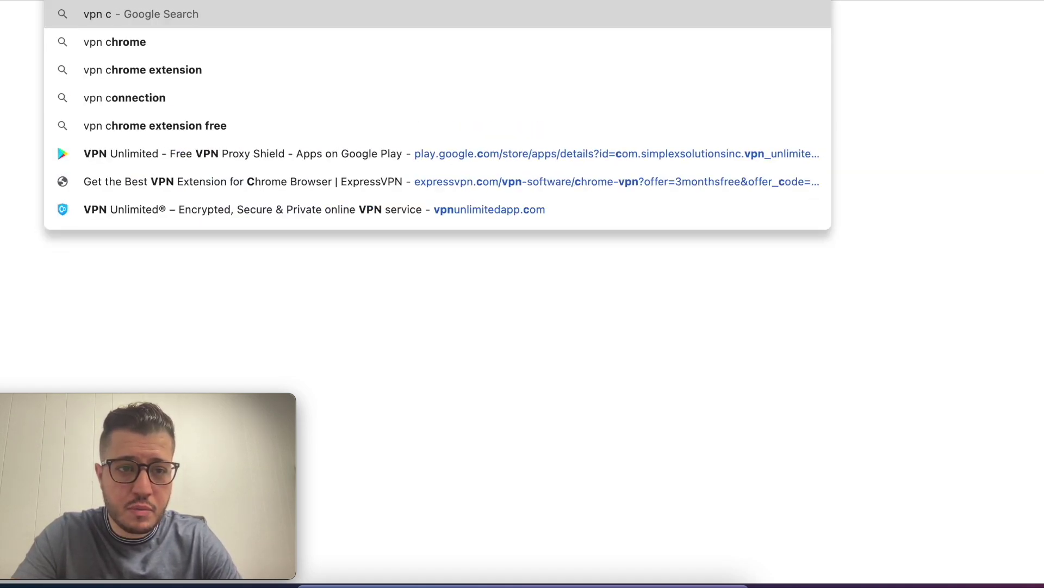
pyautogui.write('rhome')
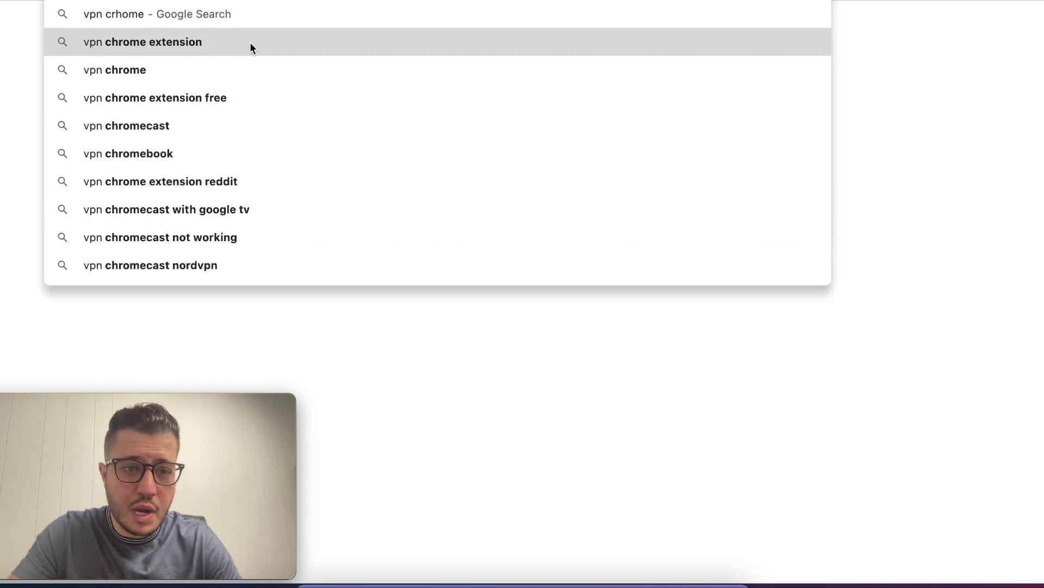
pyautogui.click(250, 43)
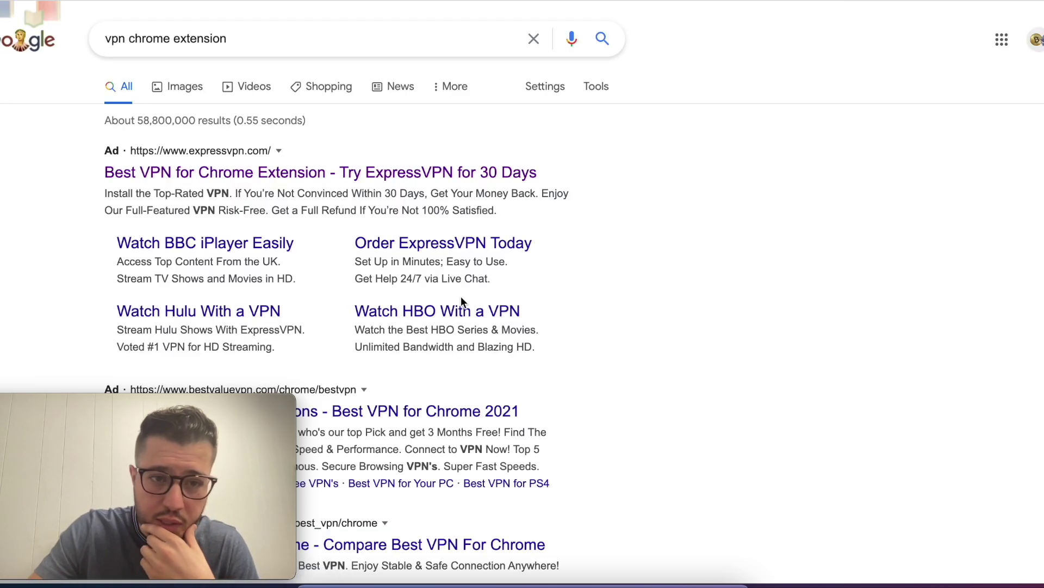
# Read through the Top 5 VPN Chrome Extensions page and confirm the Sydney VPN is connected.
pyautogui.scroll(-4, 261, 175)
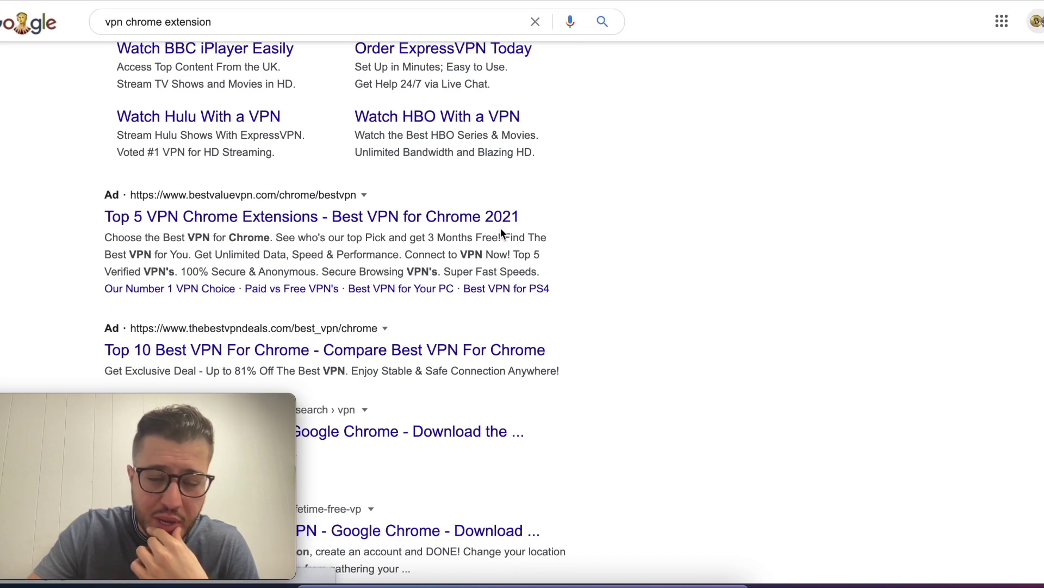
pyautogui.click(368, 217)
pyautogui.scroll(-3, 467, 330)
pyautogui.scroll(-2, 468, 332)
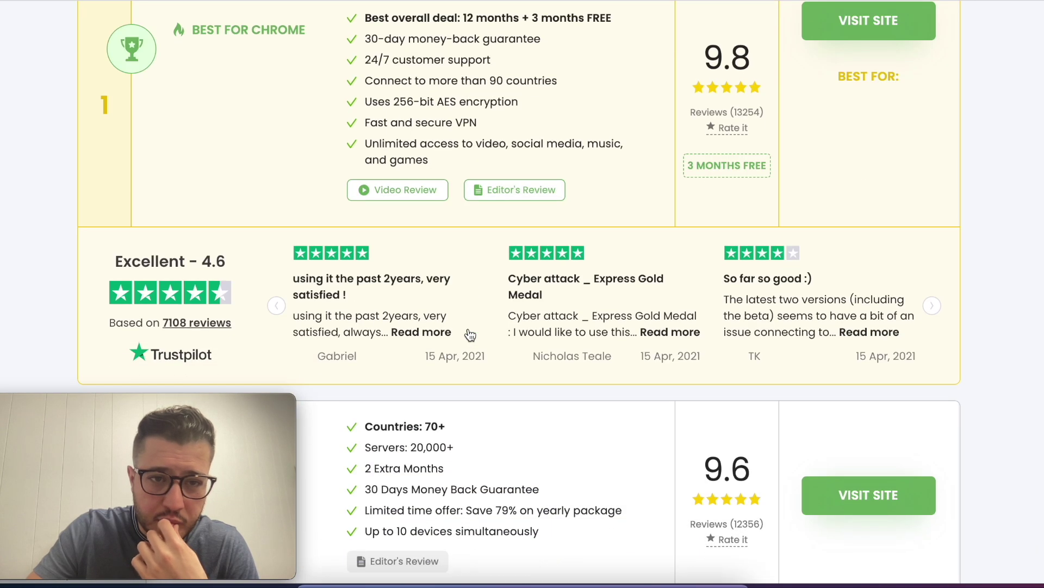
pyautogui.scroll(-4, 427, 128)
pyautogui.scroll(-4, 370, 292)
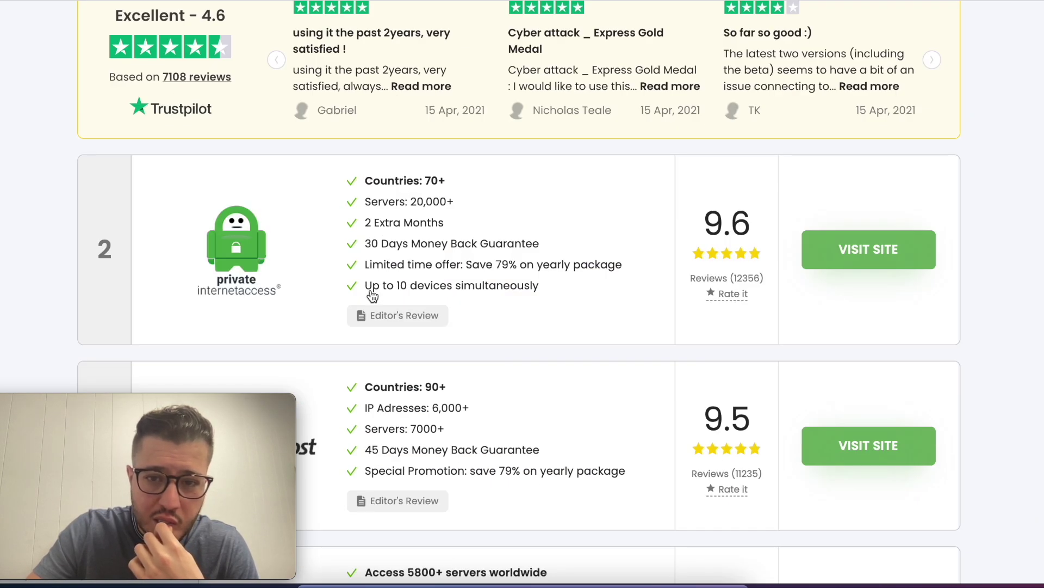
pyautogui.scroll(-2, 370, 297)
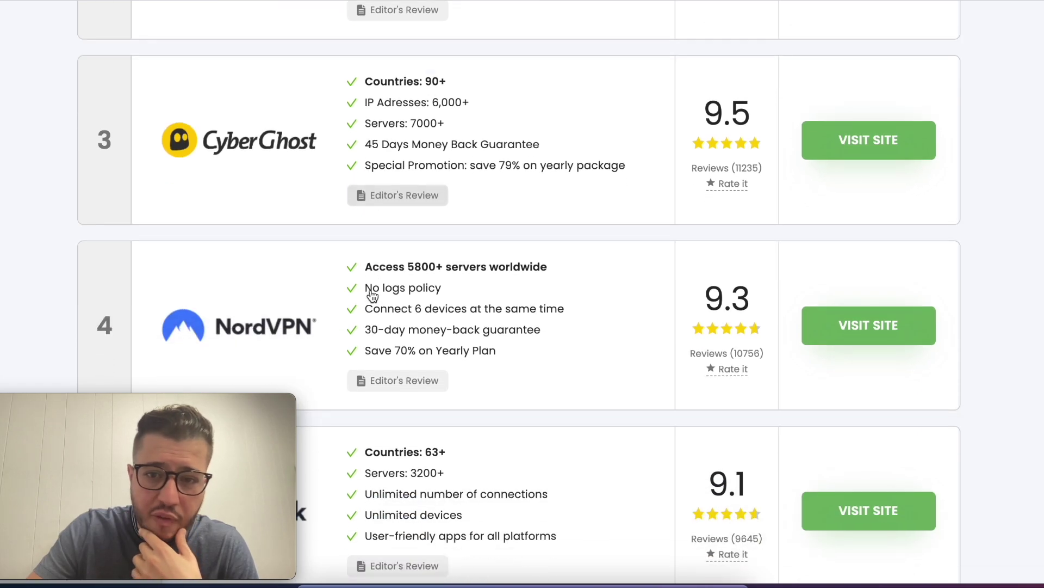
pyautogui.scroll(-2, 553, 322)
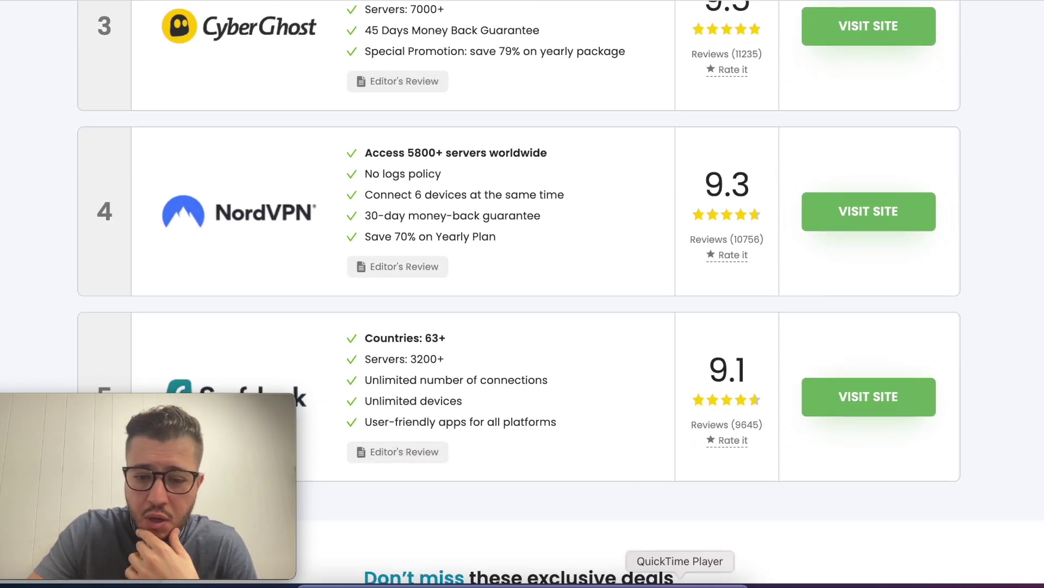
pyautogui.click(660, 571)
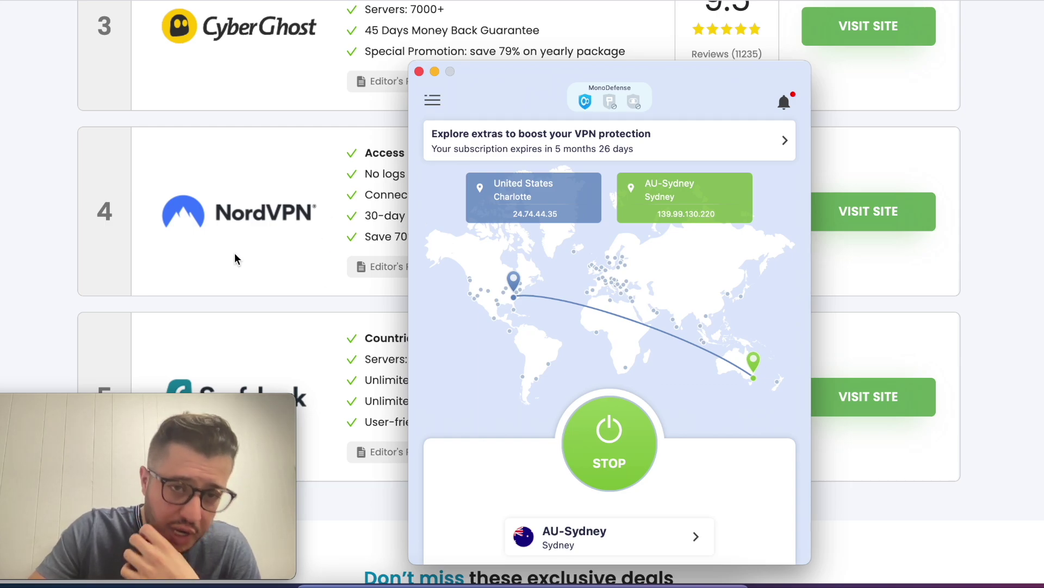
pyautogui.click(317, 303)
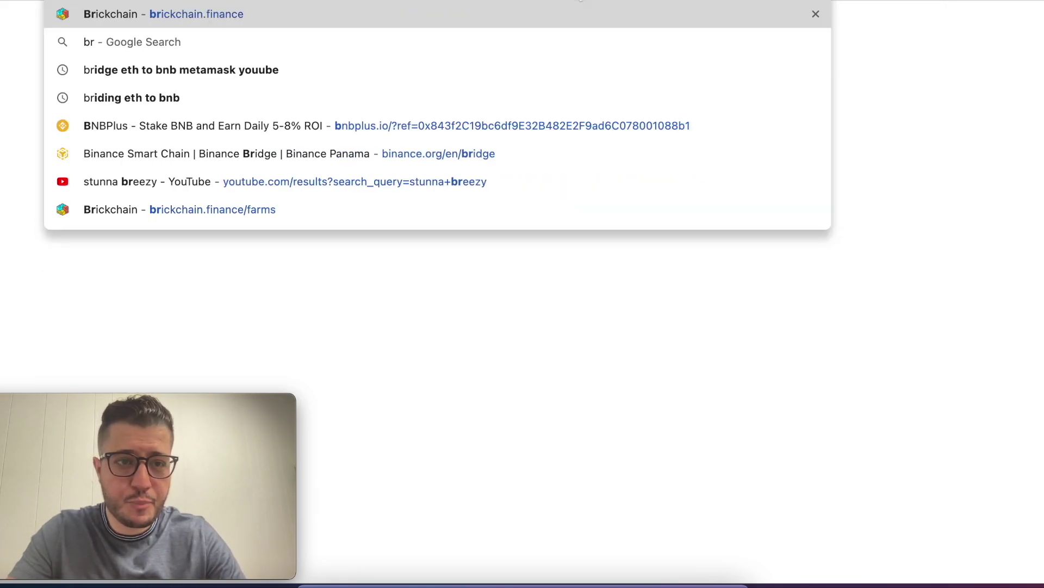
# Go to the Binance Bridge page and connect MetaMask as the wallet.
pyautogui.write('de')
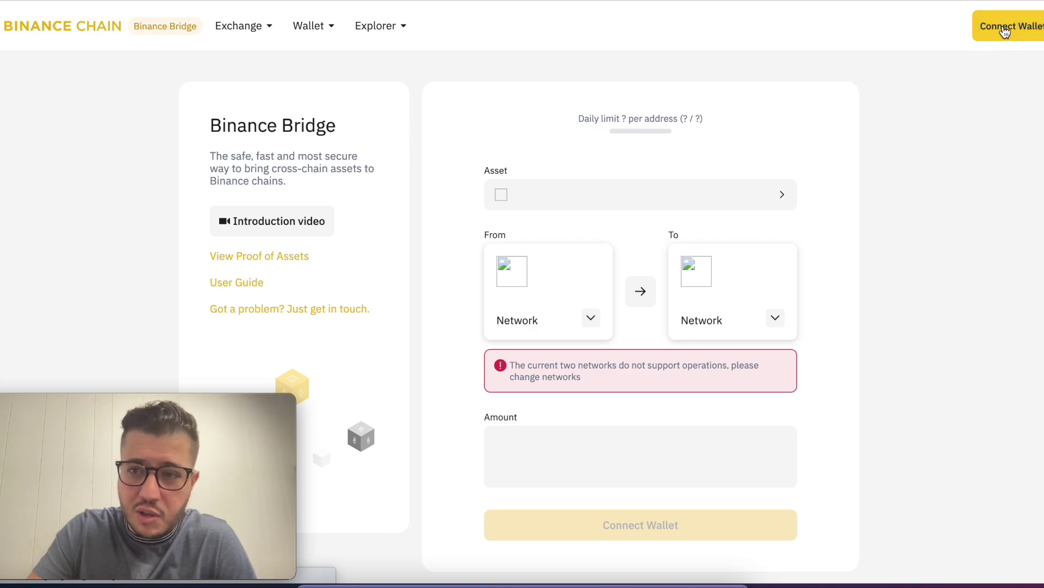
pyautogui.click(1004, 30)
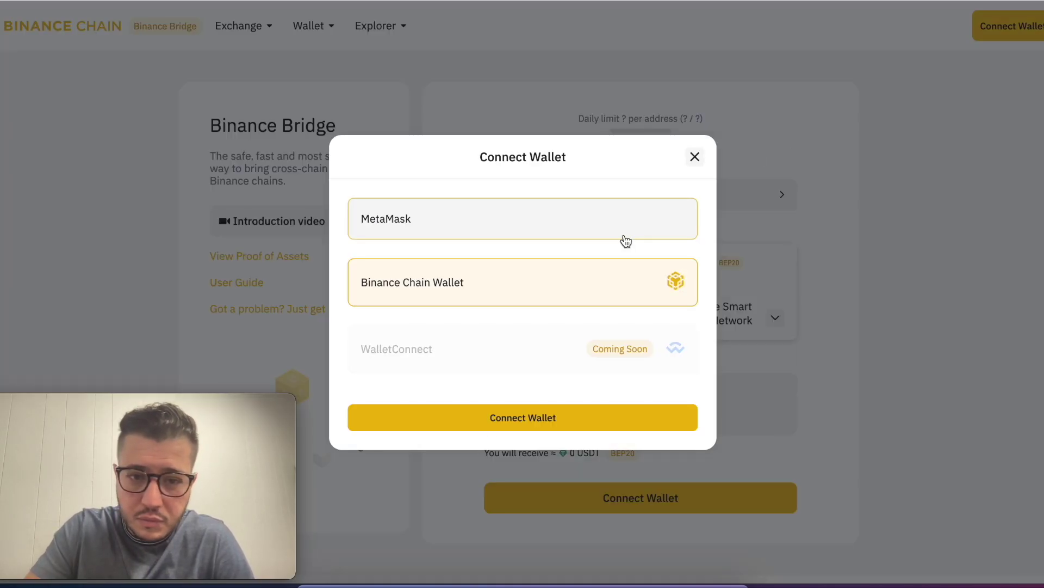
pyautogui.click(552, 231)
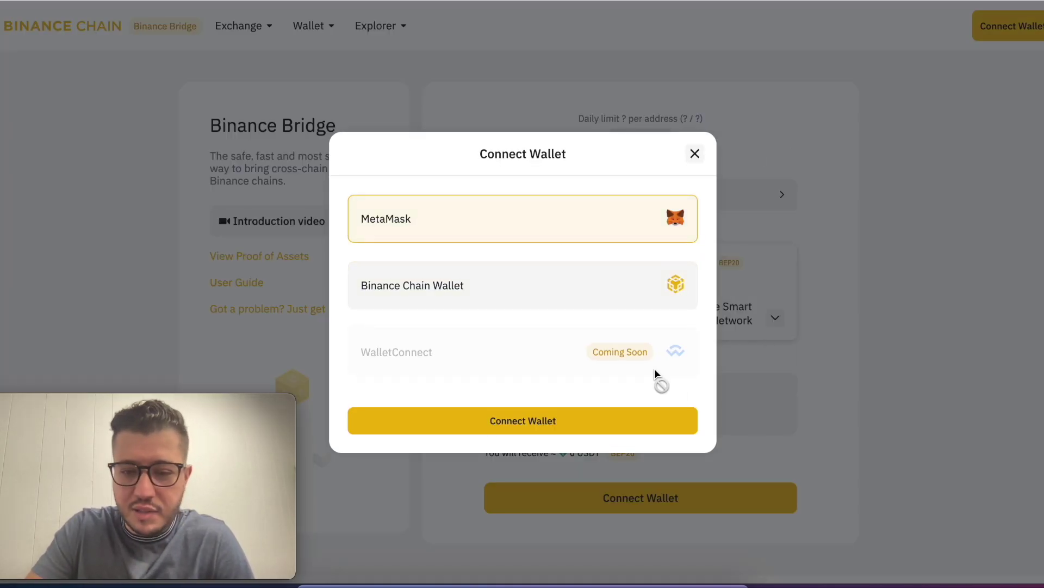
pyautogui.click(599, 423)
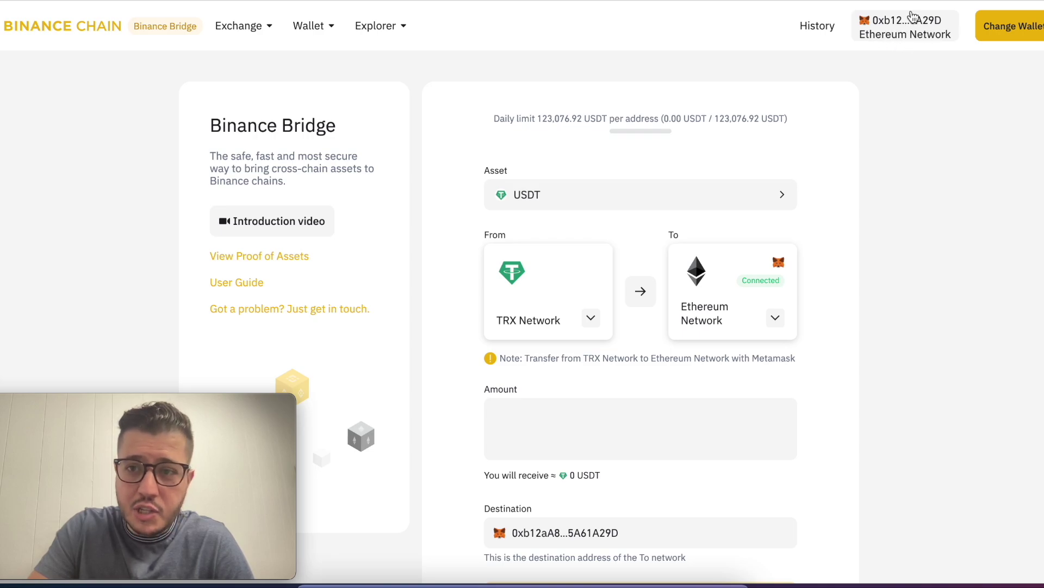
# Choose ETH as the asset to bridge.
pyautogui.click(577, 201)
pyautogui.click(458, 293)
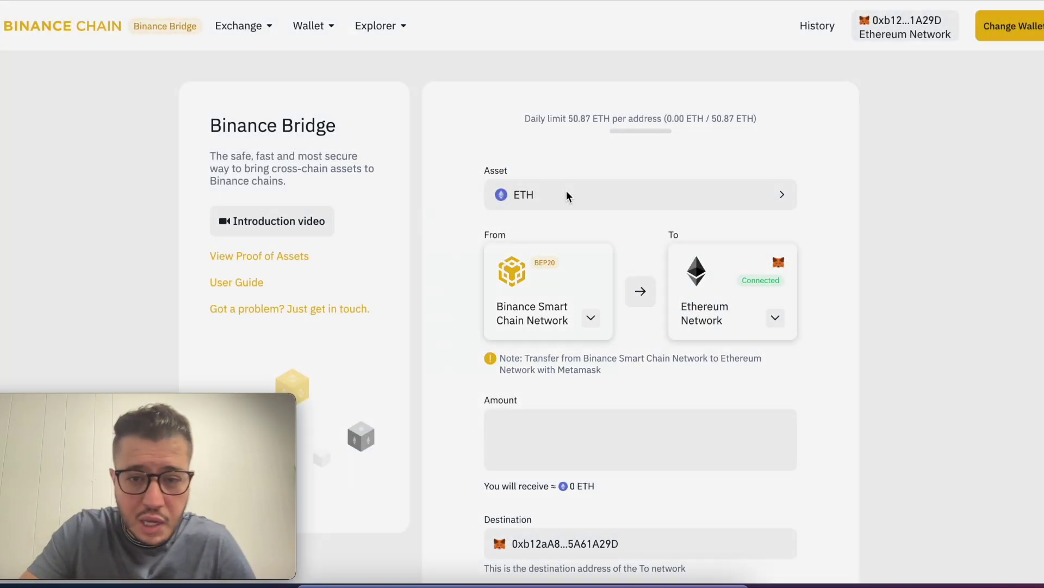
pyautogui.click(566, 194)
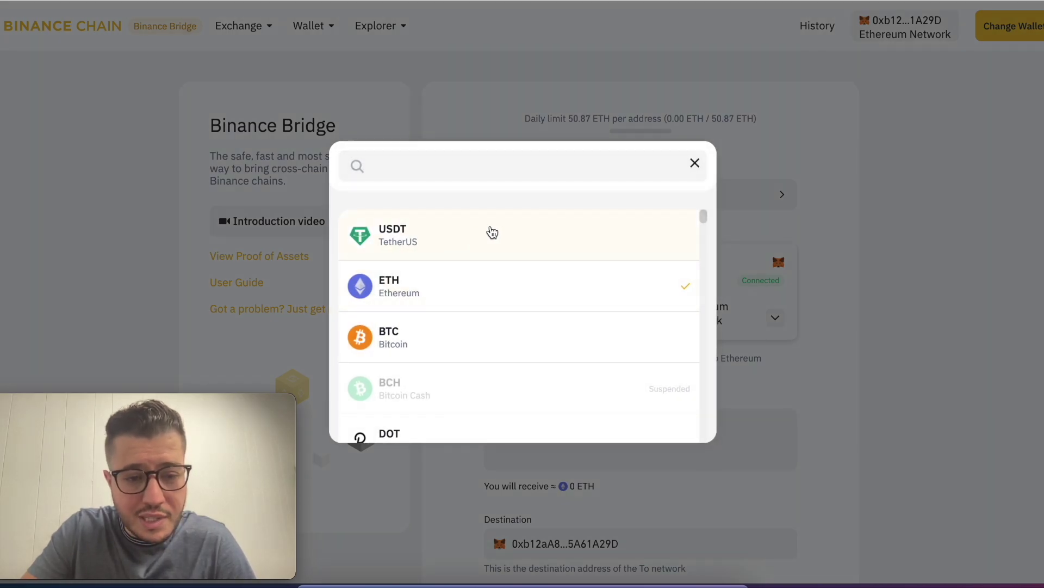
pyautogui.click(694, 163)
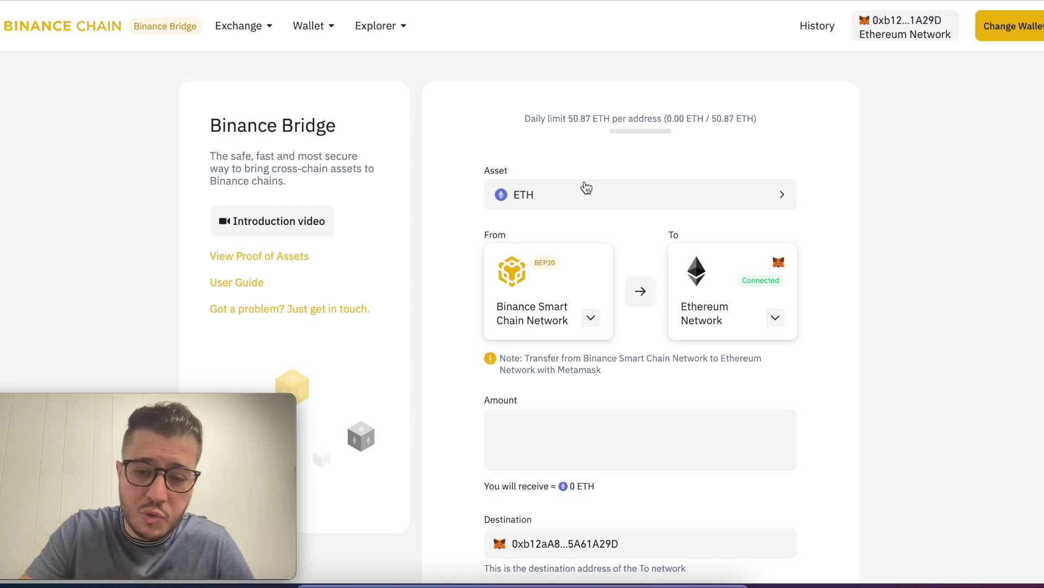
# Swap the networks so the transfer runs from Ethereum Network to Binance Smart Chain Network.
pyautogui.click(593, 326)
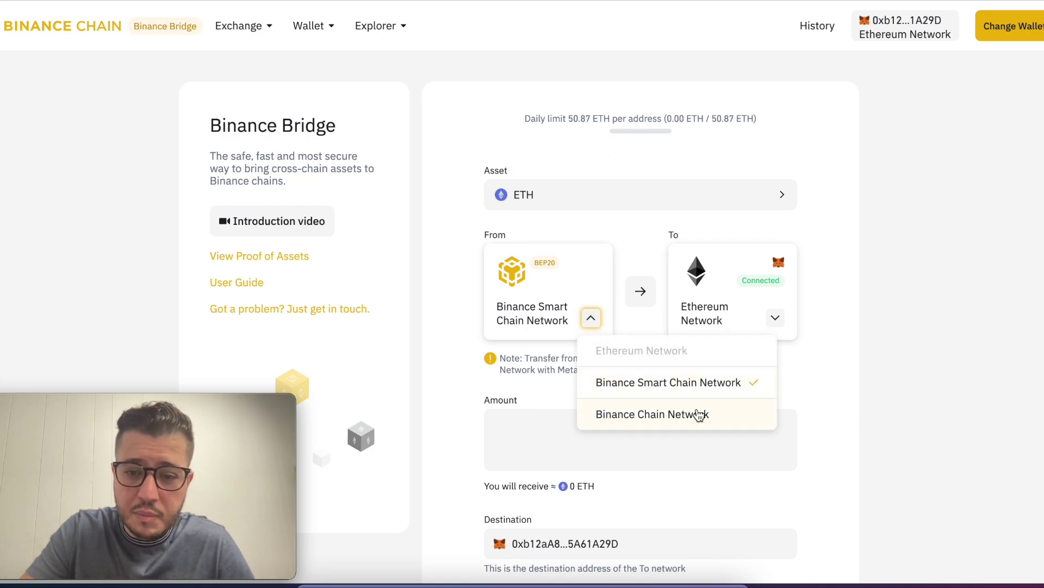
pyautogui.click(878, 354)
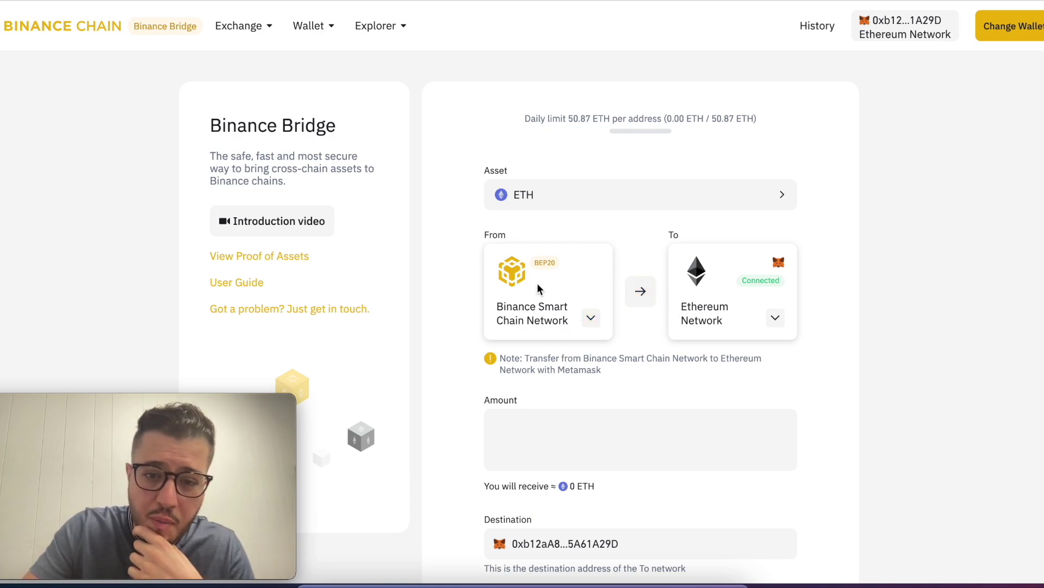
pyautogui.click(641, 305)
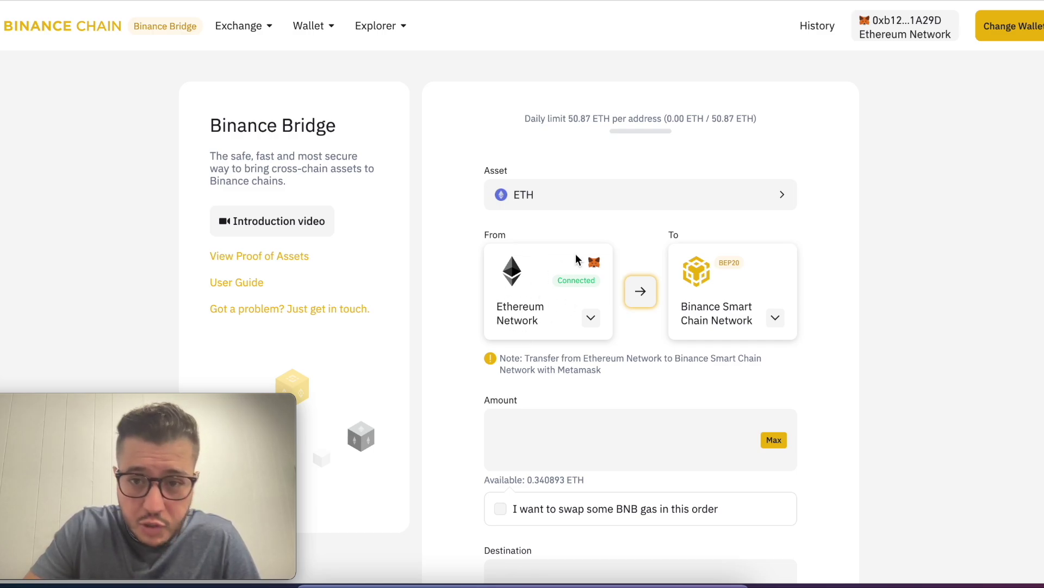
pyautogui.click(775, 318)
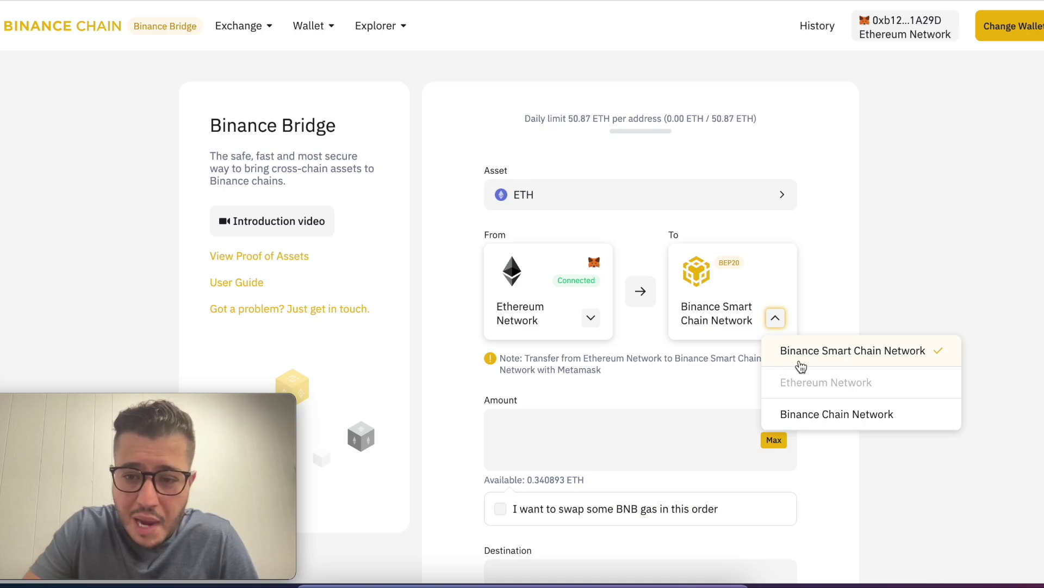
pyautogui.click(929, 285)
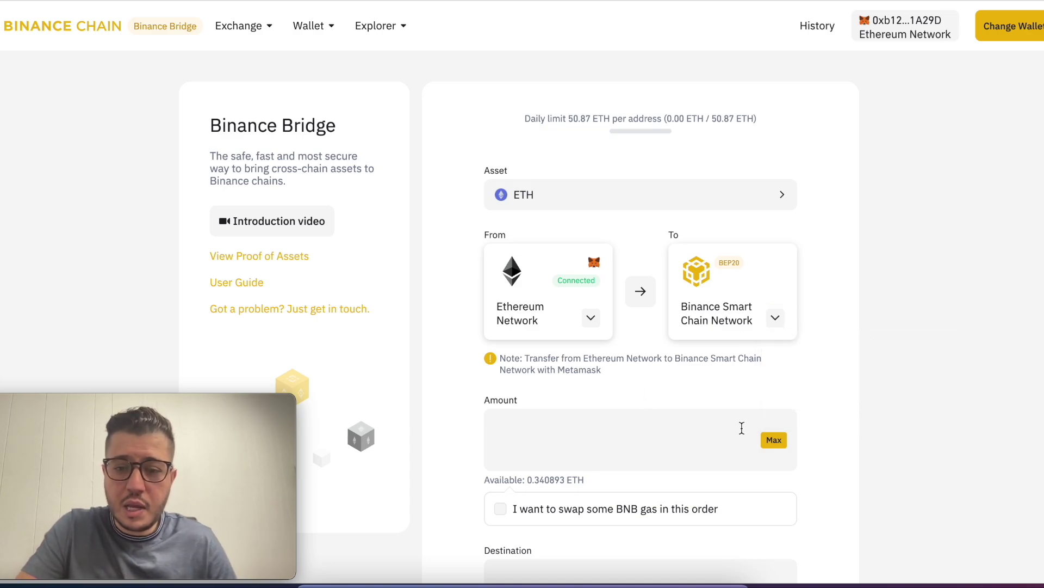
pyautogui.click(650, 444)
# Enter 0.2 ETH as the amount and tick the BNB gas swap option.
pyautogui.scroll(-1, 650, 444)
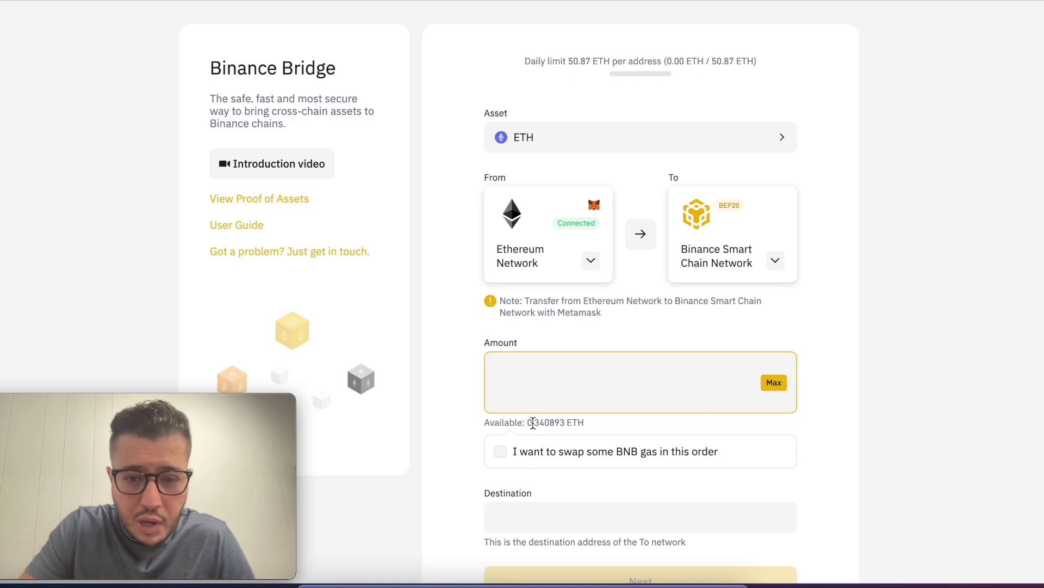
pyautogui.moveTo(527, 423); pyautogui.dragTo(555, 423)
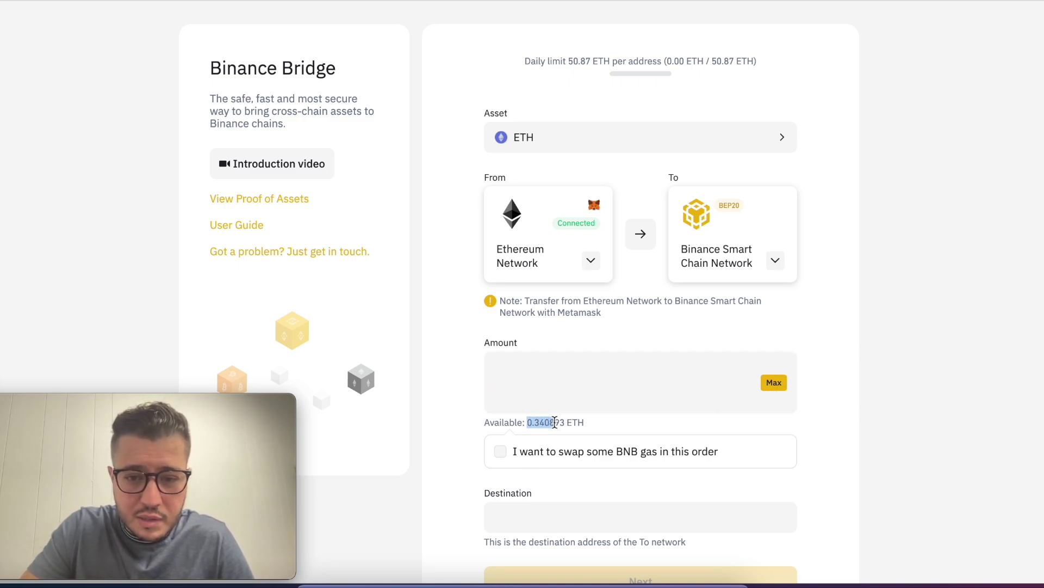
pyautogui.click(551, 388)
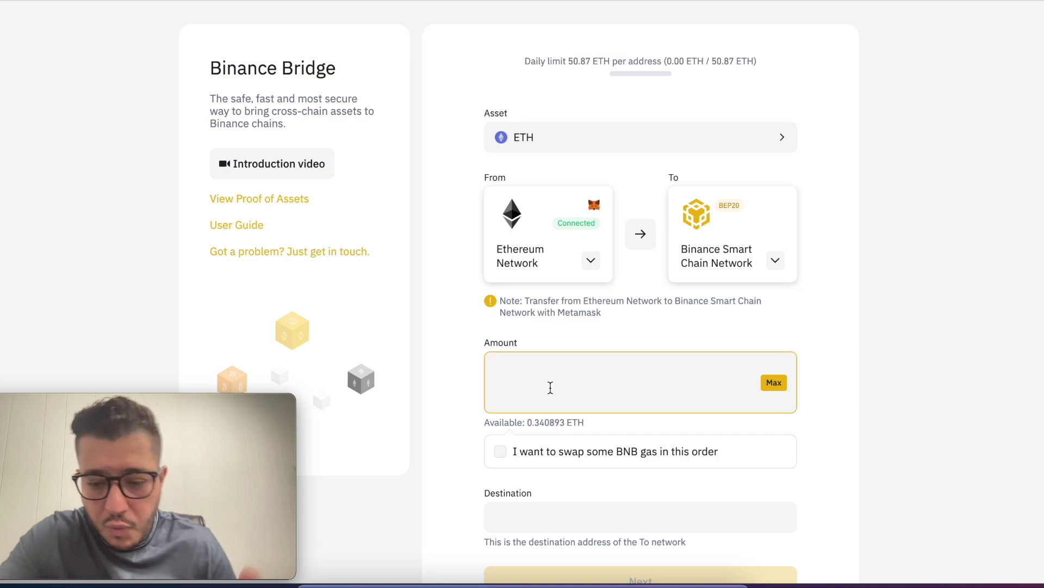
pyautogui.write('0.2')
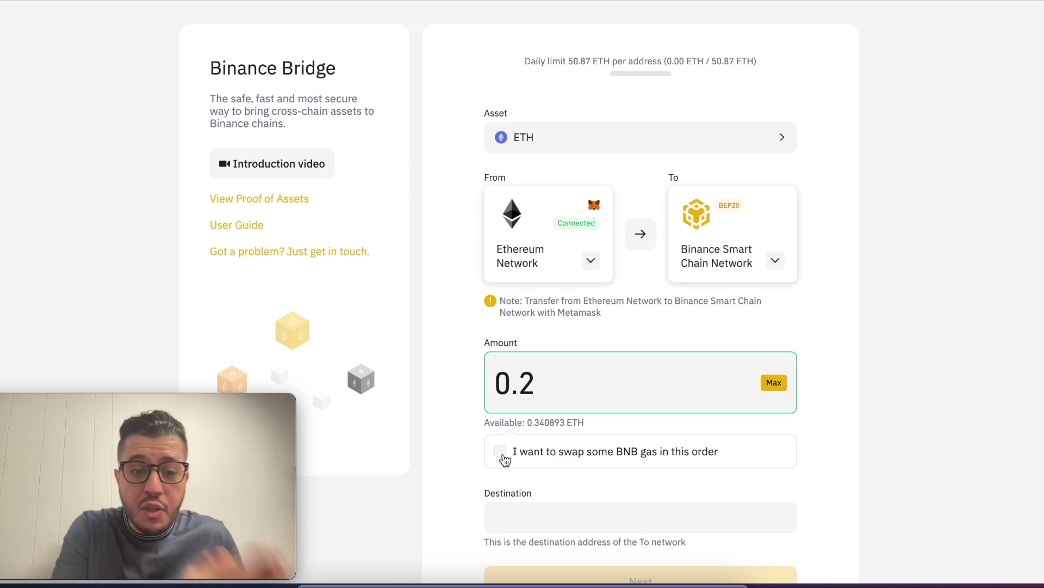
pyautogui.click(501, 452)
pyautogui.scroll(-3, 506, 457)
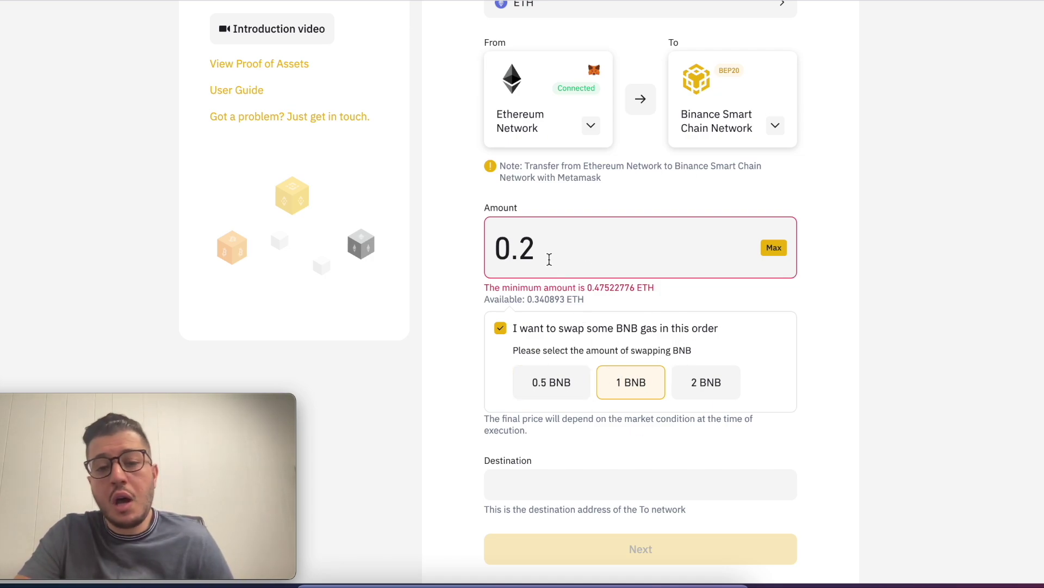
# Retype the bridge amount as .2 ETH.
pyautogui.press('BackSpace')
pyautogui.press('BackSpace')
pyautogui.press('BackSpace')
pyautogui.write('1')
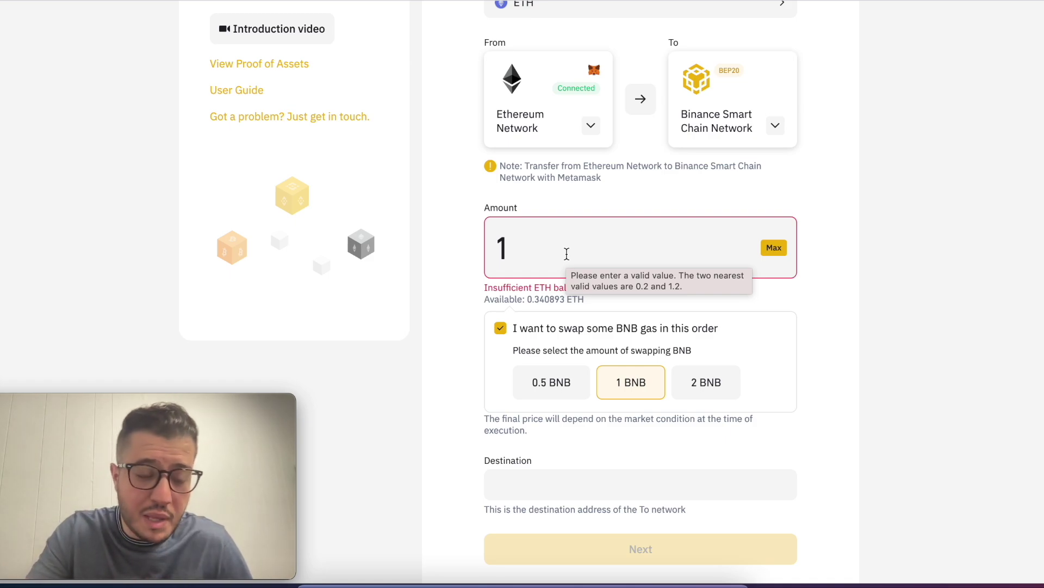
pyautogui.press('BackSpace')
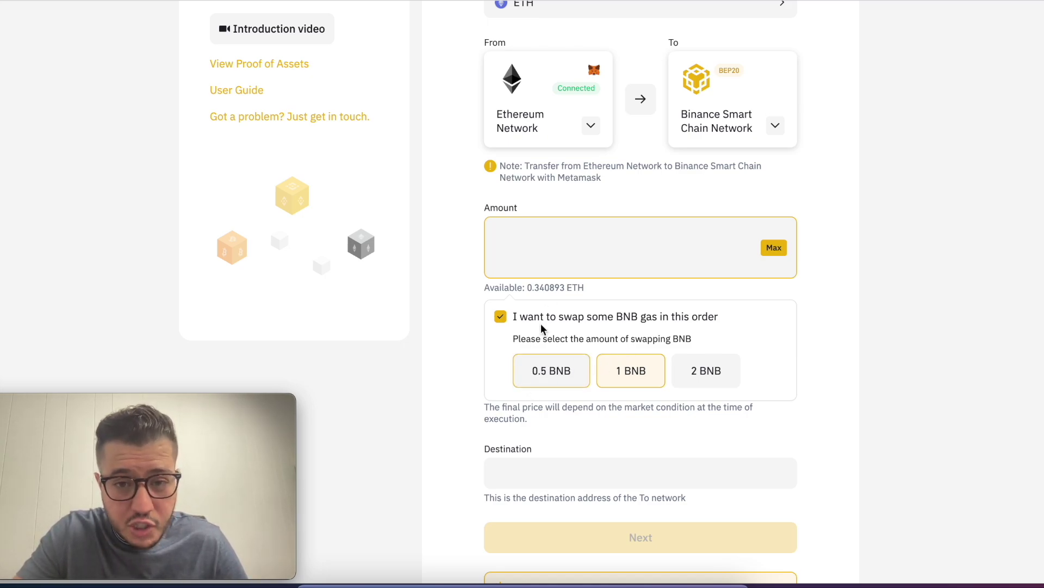
pyautogui.write('.3')
pyautogui.press('BackSpace')
pyautogui.write('2')
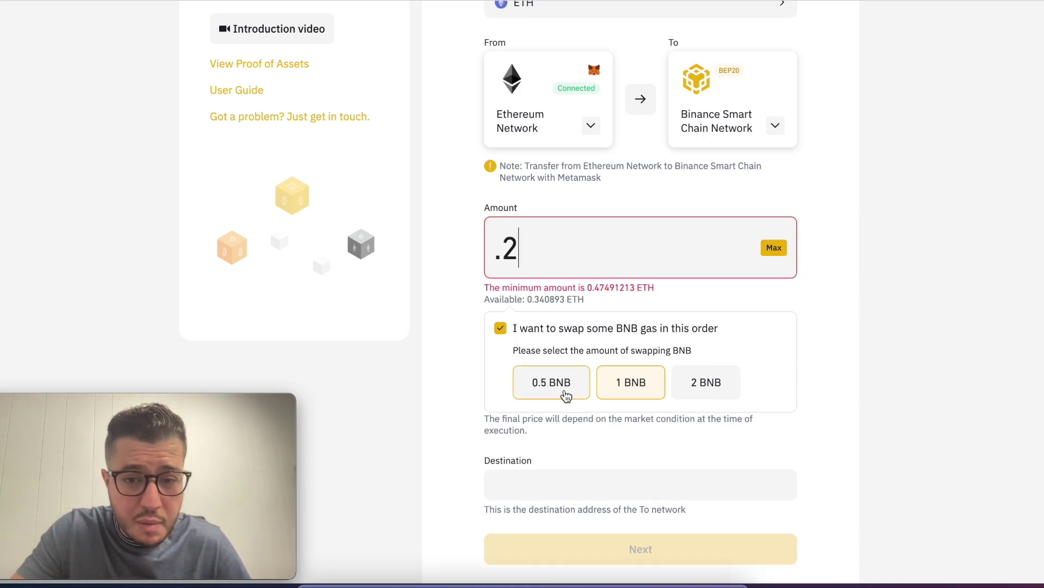
# Pick 0.5 BNB, then turn off the BNB gas swap to clear the minimum error.
pyautogui.click(560, 395)
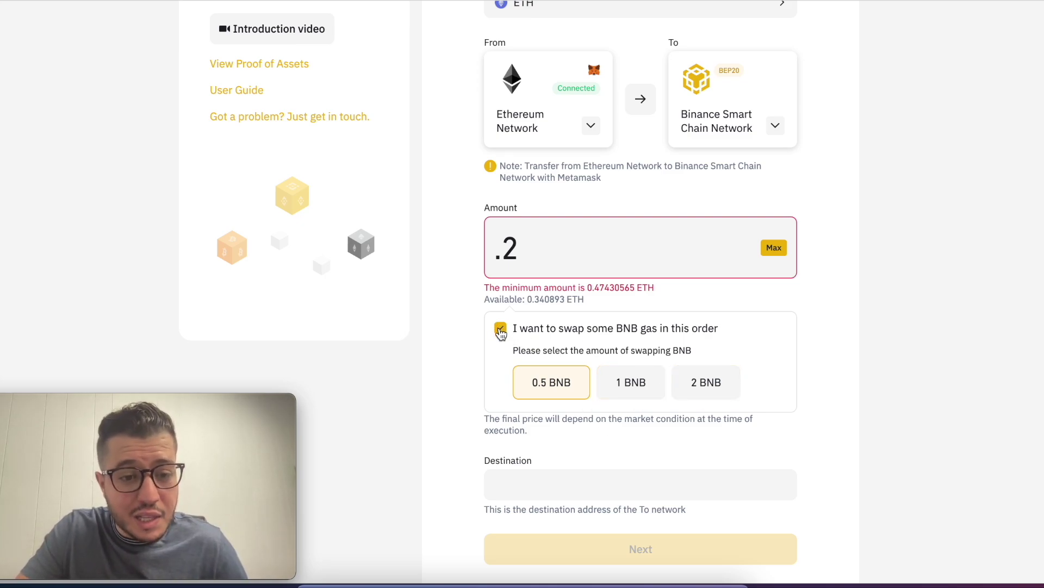
pyautogui.click(501, 329)
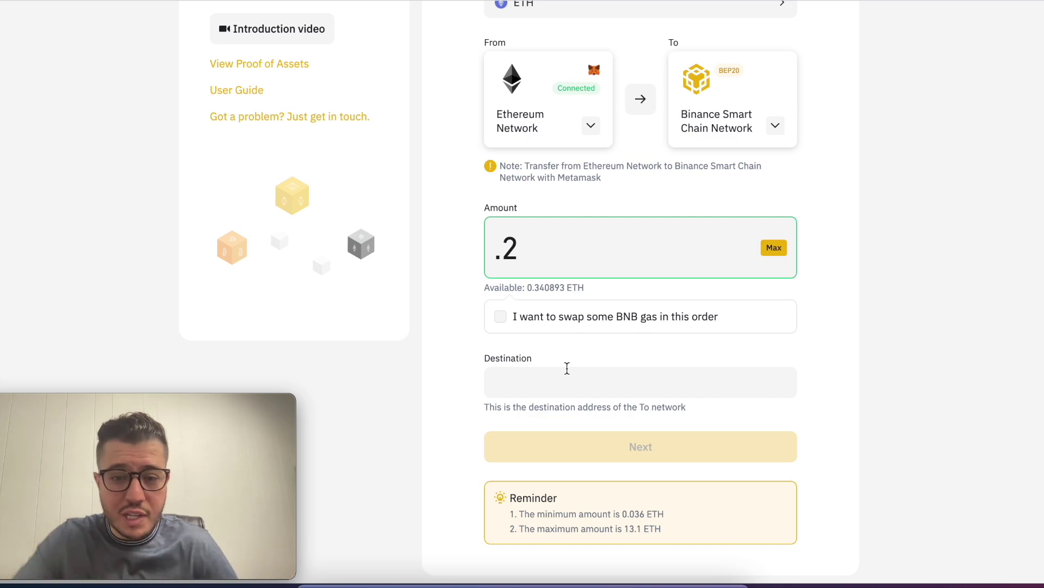
pyautogui.click(558, 385)
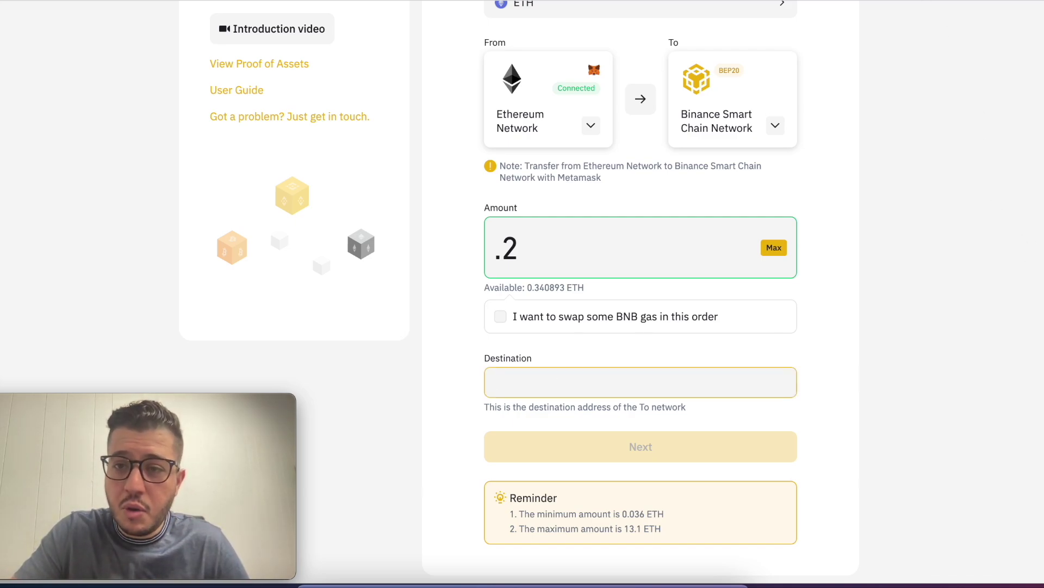
# Open MetaMask and copy the account address.
pyautogui.hotkey('alt', 'shift', 'm')
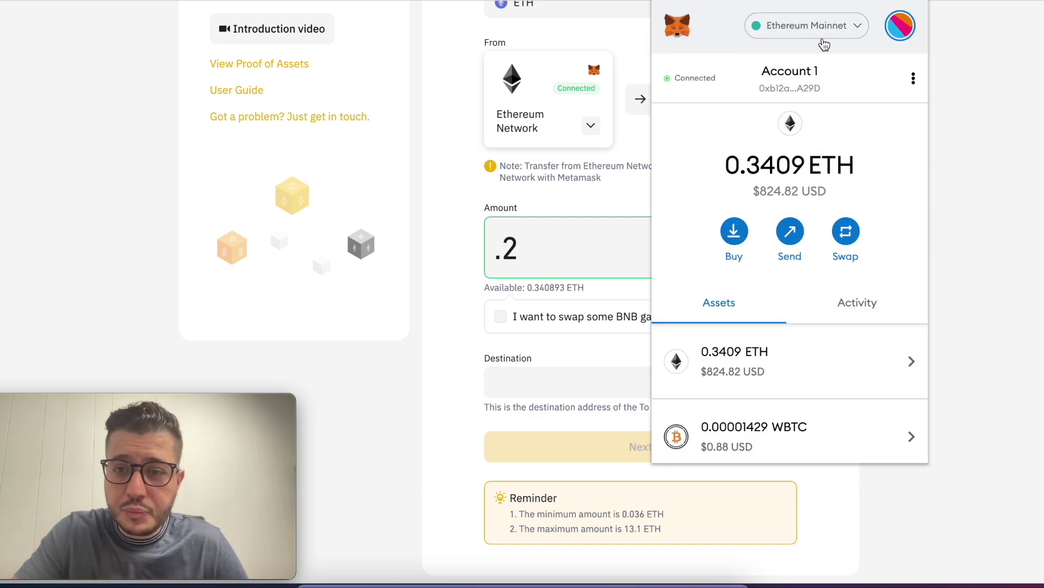
pyautogui.click(825, 33)
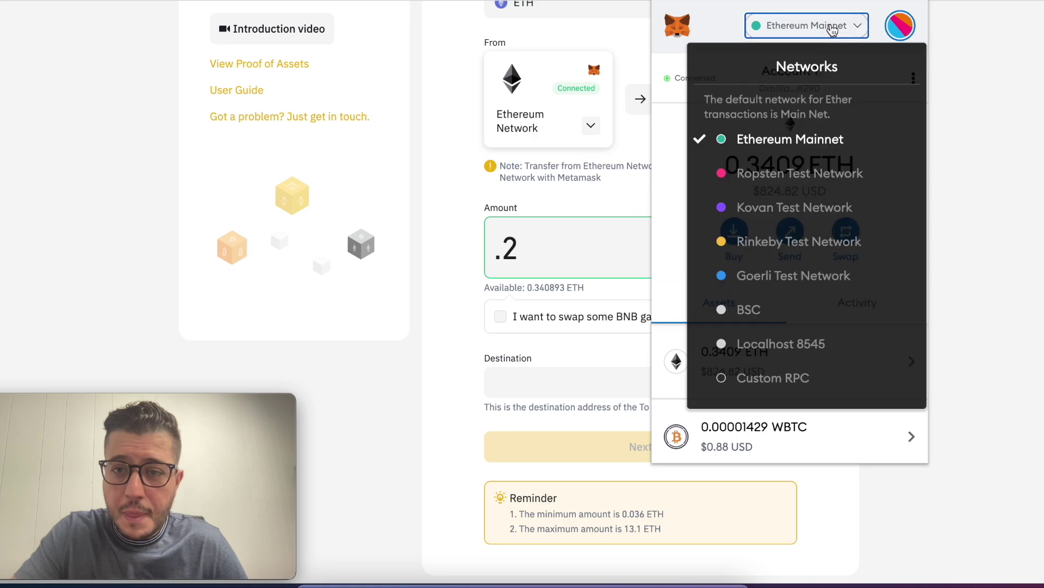
pyautogui.click(679, 191)
pyautogui.click(808, 102)
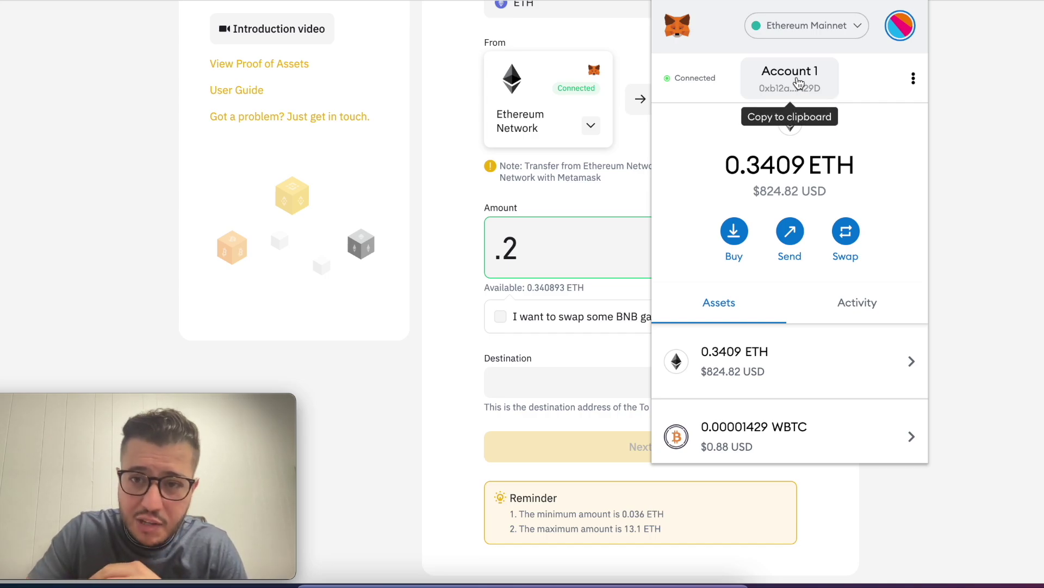
# Switch to BSC to fill the destination address, then return to Ethereum Mainnet and close MetaMask.
pyautogui.click(809, 30)
pyautogui.click(758, 310)
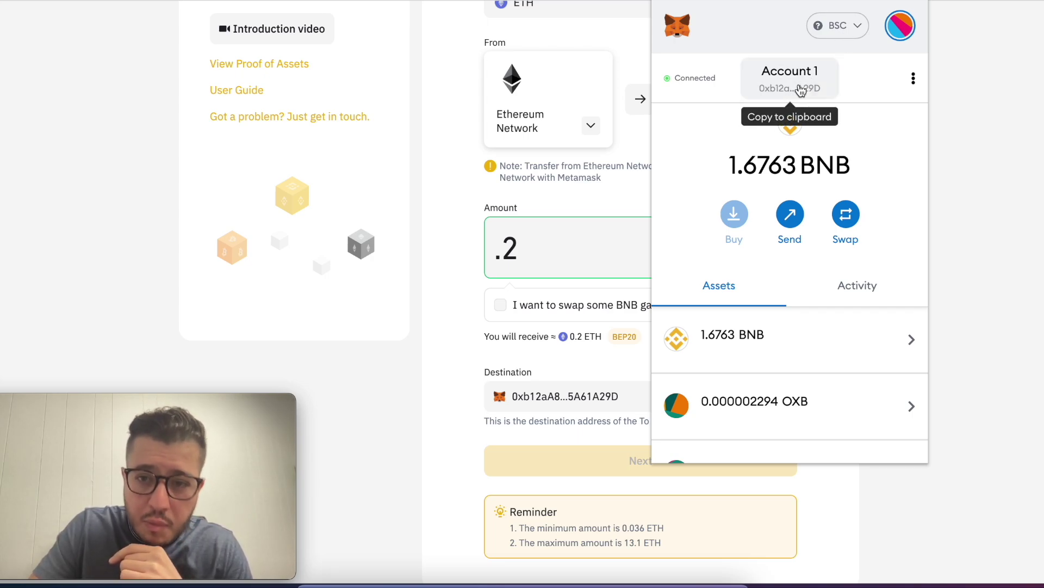
pyautogui.click(800, 86)
pyautogui.click(858, 28)
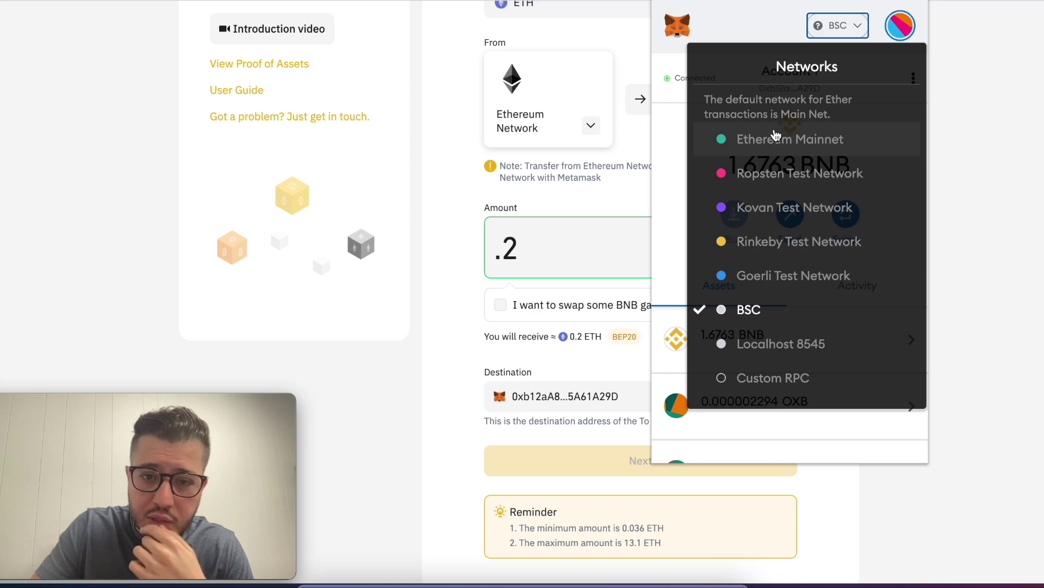
pyautogui.click(777, 137)
pyautogui.click(1015, 241)
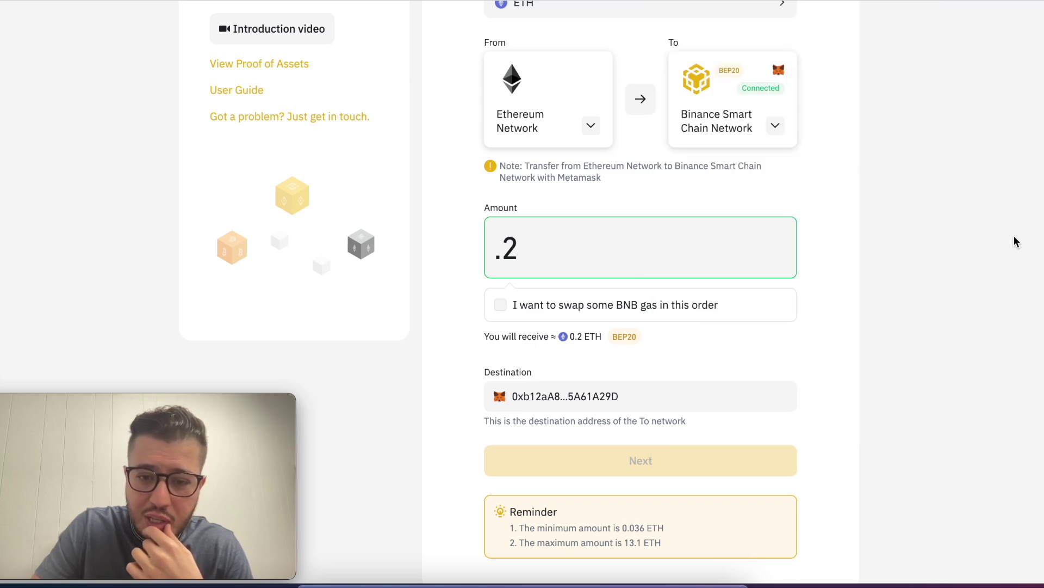
pyautogui.scroll(4, 614, 132)
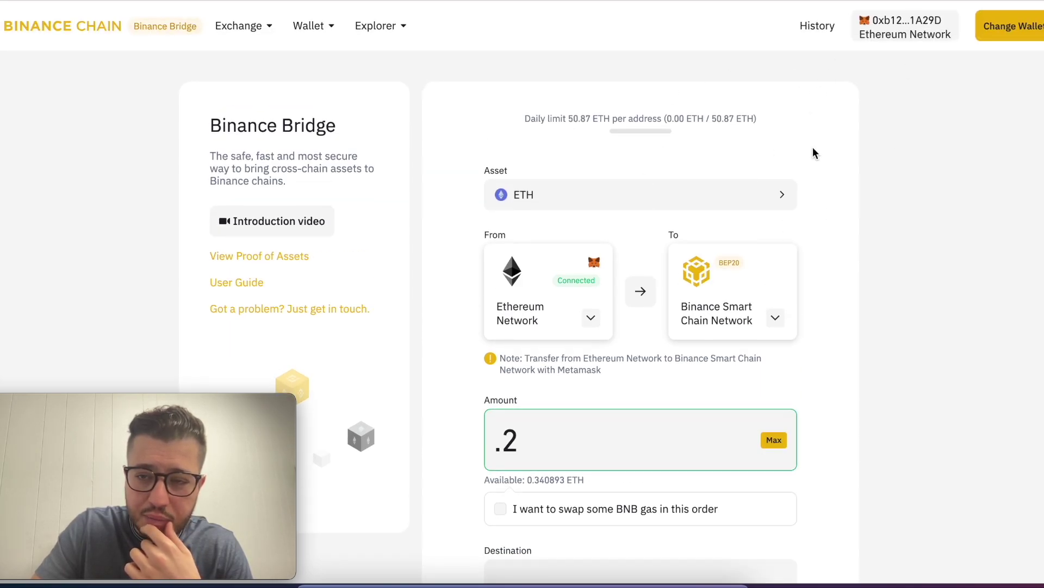
# Paste the copied wallet address into the bridge's Destination field, then bring MetaMask up.
pyautogui.scroll(-2, 657, 171)
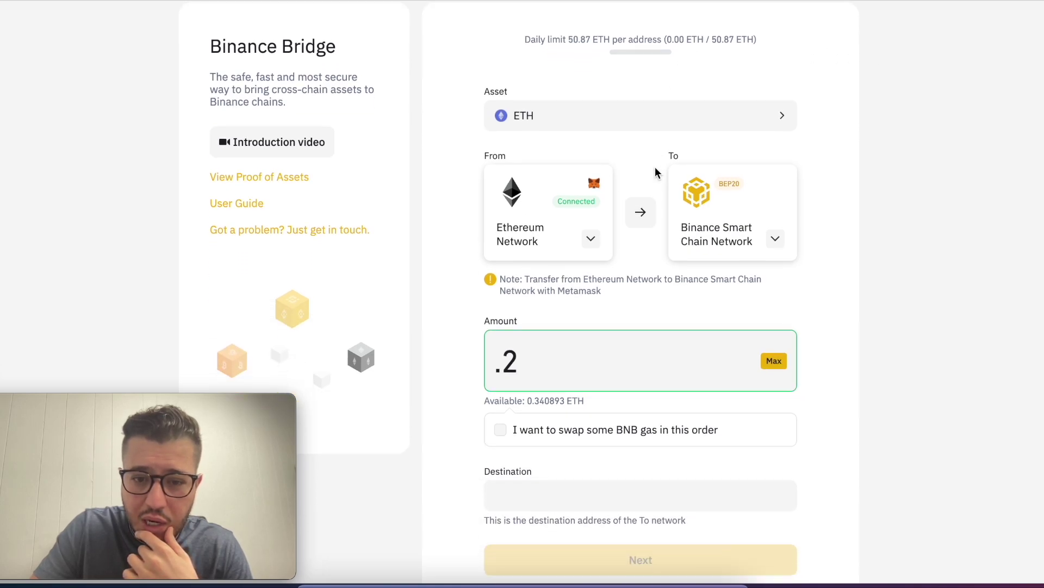
pyautogui.scroll(-1, 569, 513)
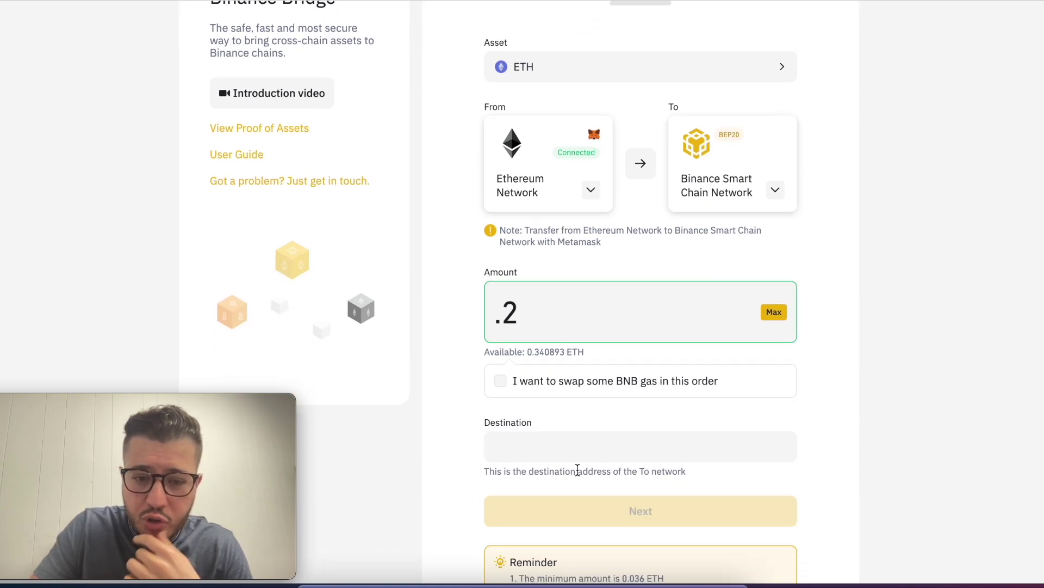
pyautogui.click(602, 447)
pyautogui.rightClick(601, 446)
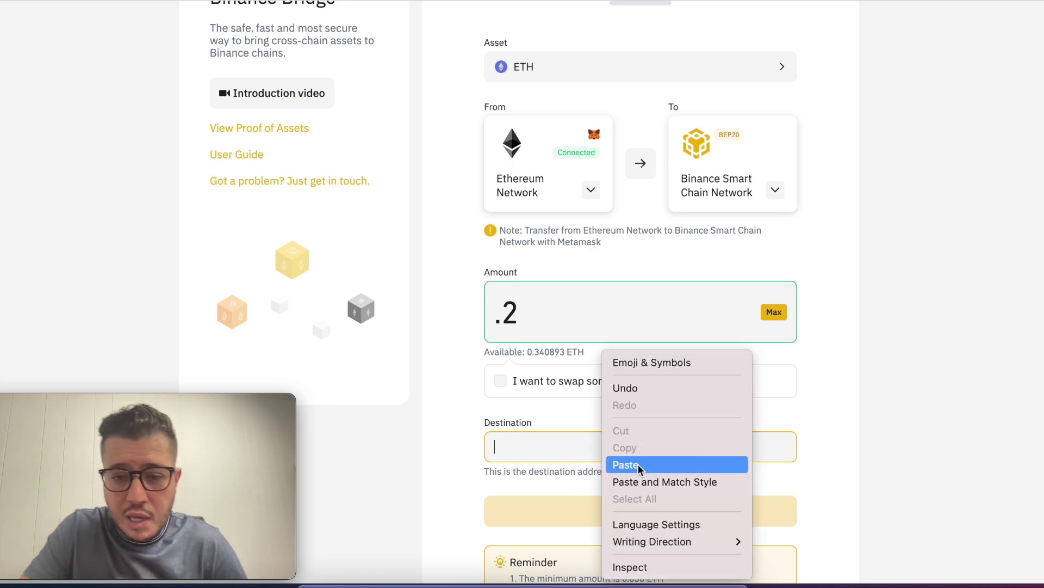
pyautogui.click(625, 465)
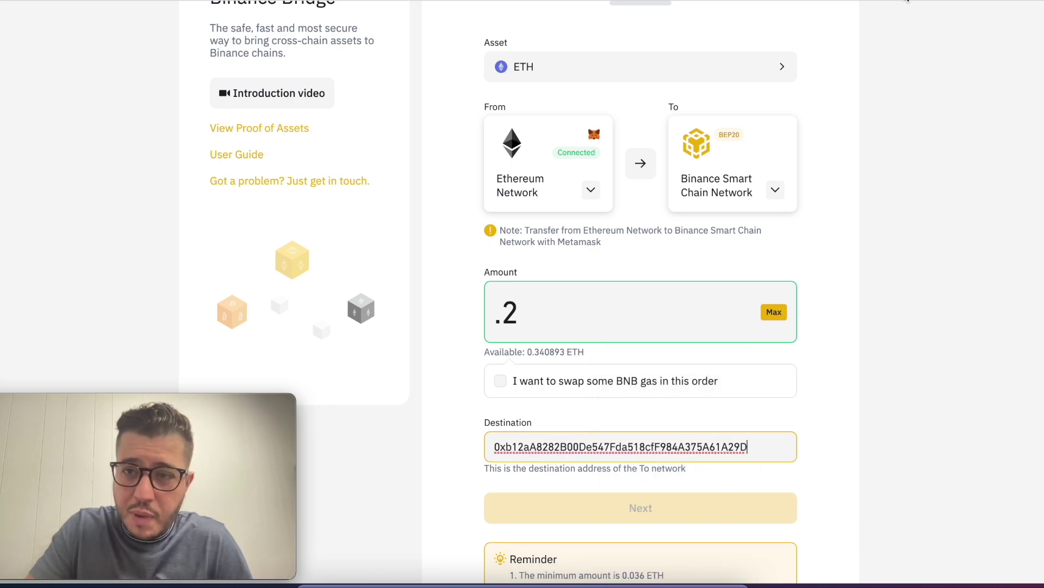
pyautogui.click(900, 1)
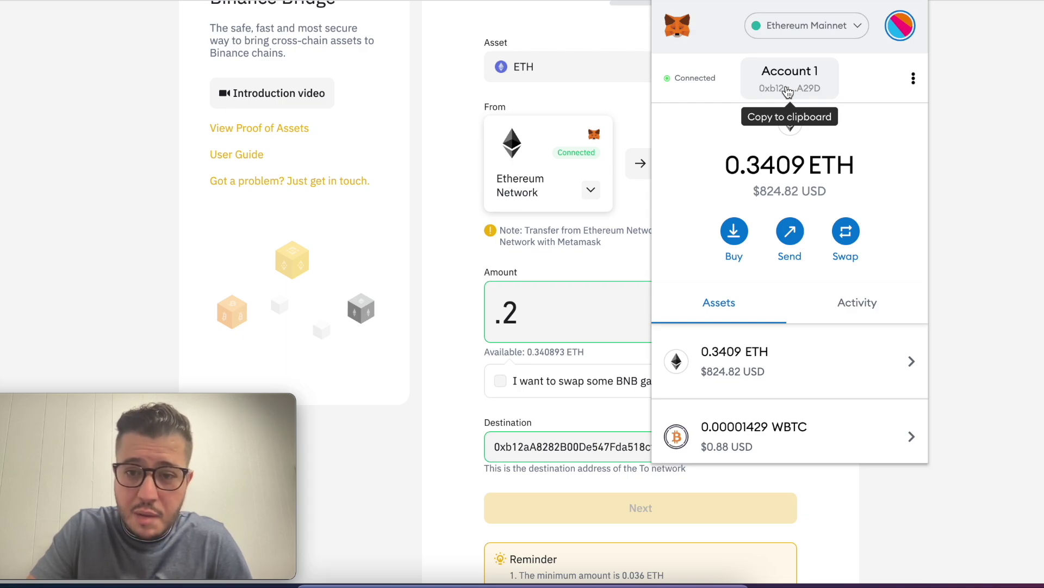
# Copy the Account 1 address again in MetaMask and close the wallet popup.
pyautogui.click(788, 90)
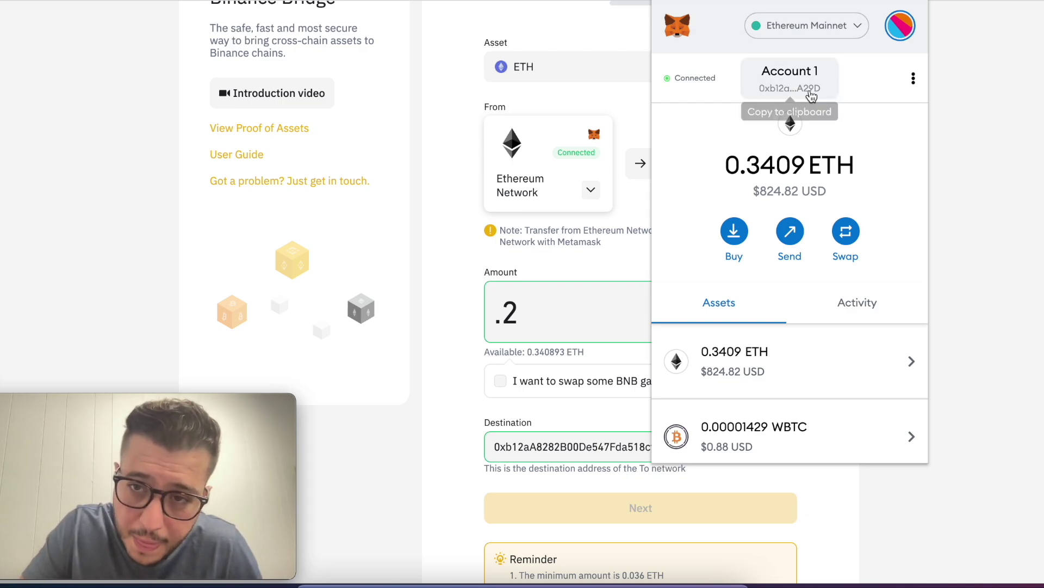
pyautogui.click(995, 158)
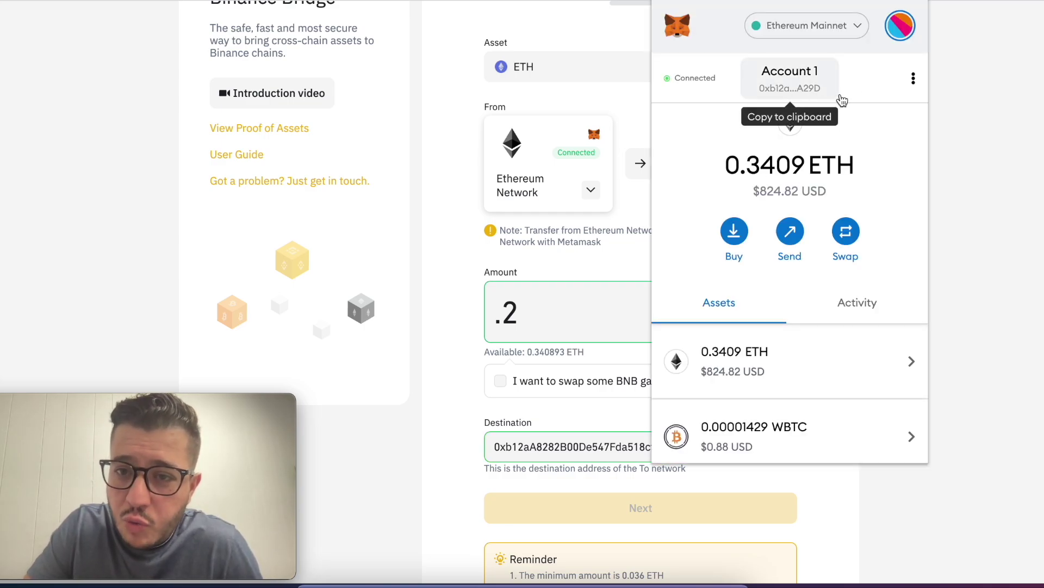
pyautogui.click(989, 143)
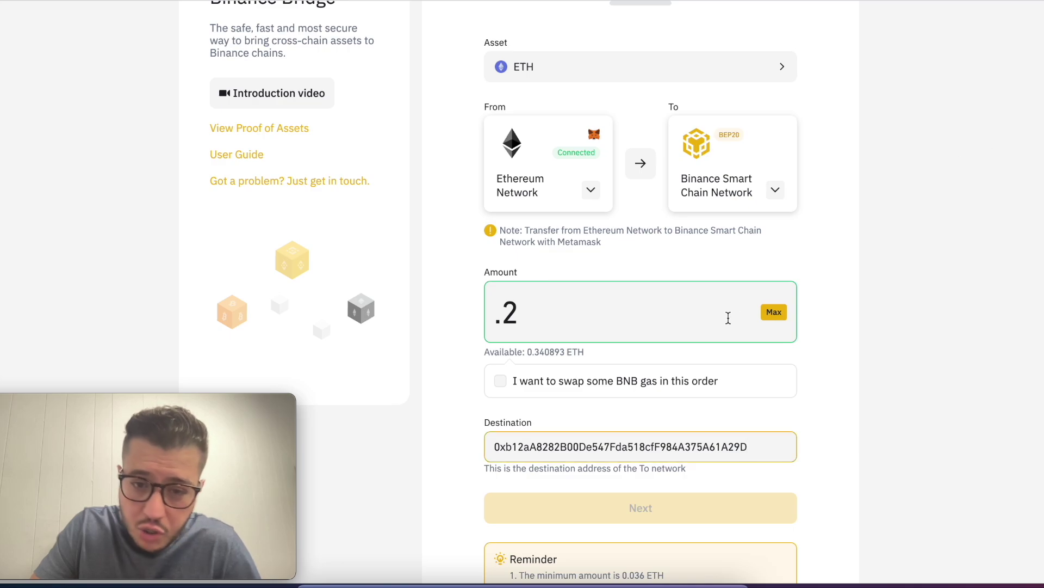
# Correct the bridge amount to 0.2 ETH by adding a leading zero.
pyautogui.scroll(-1, 634, 334)
pyautogui.scroll(-2, 821, 343)
pyautogui.scroll(4, 836, 343)
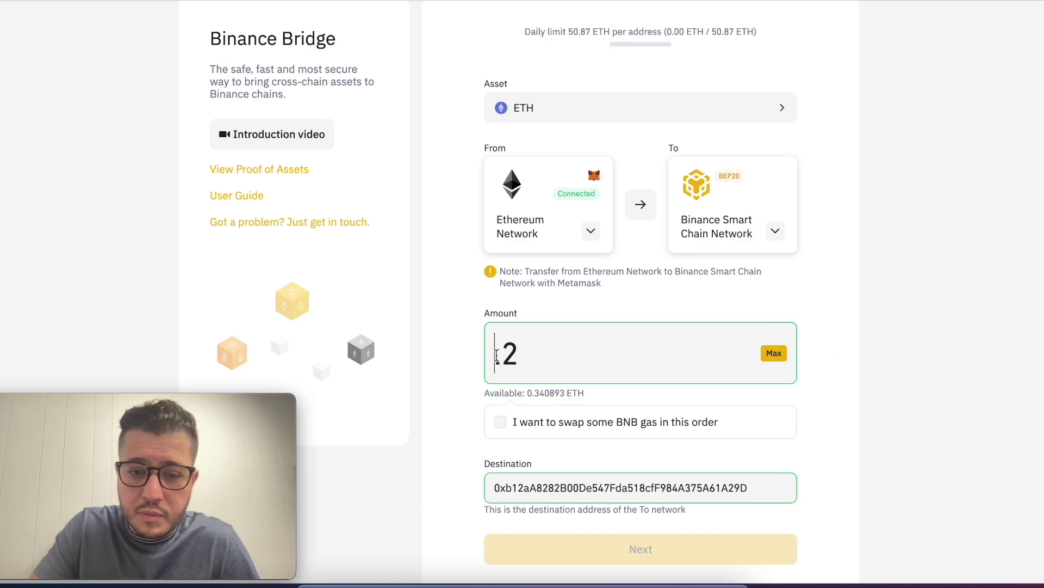
pyautogui.click(495, 353)
pyautogui.write('0')
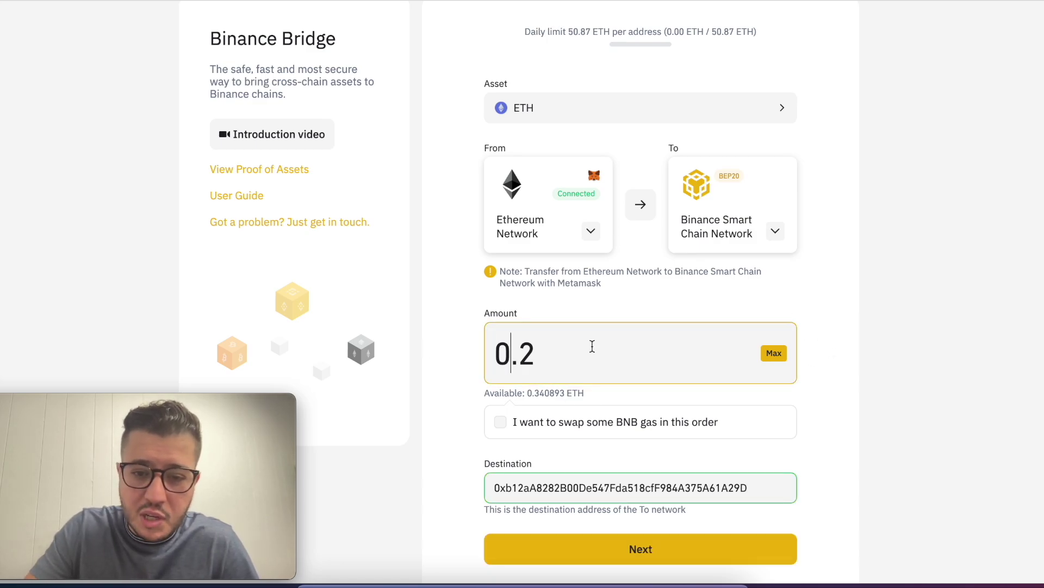
pyautogui.click(984, 382)
# Review and confirm the 0.20 ETH transfer to Binance Smart Chain.
pyautogui.scroll(-3, 985, 383)
pyautogui.click(683, 379)
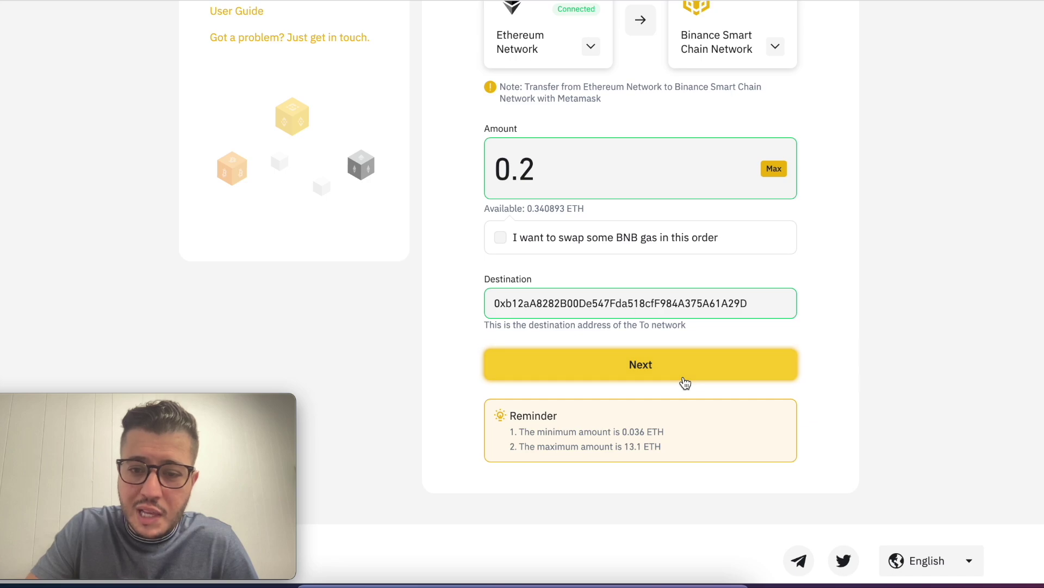
pyautogui.click(584, 500)
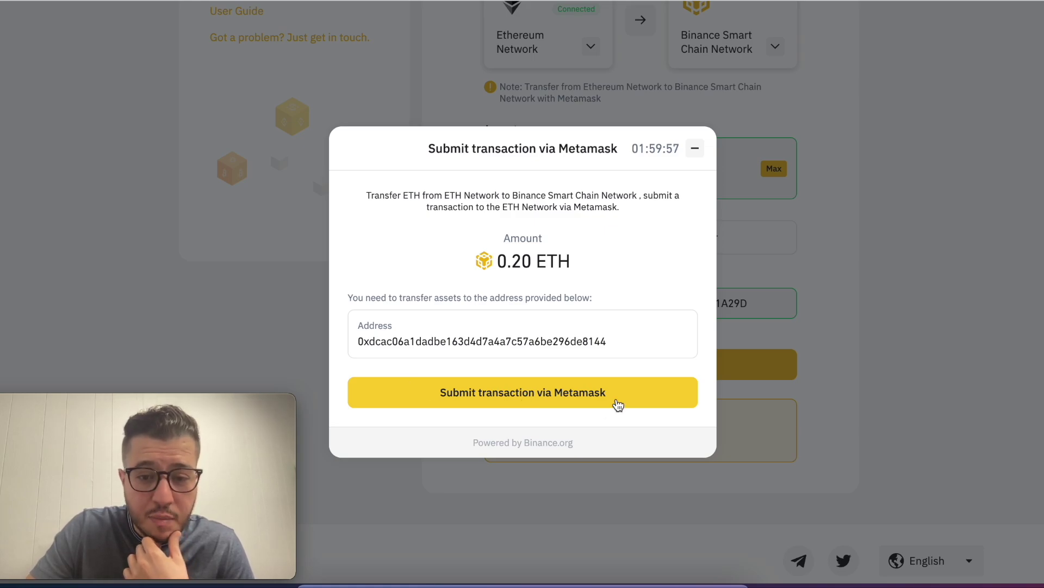
# Submit the 0.2 ETH transfer via MetaMask and approve it in the wallet.
pyautogui.click(580, 406)
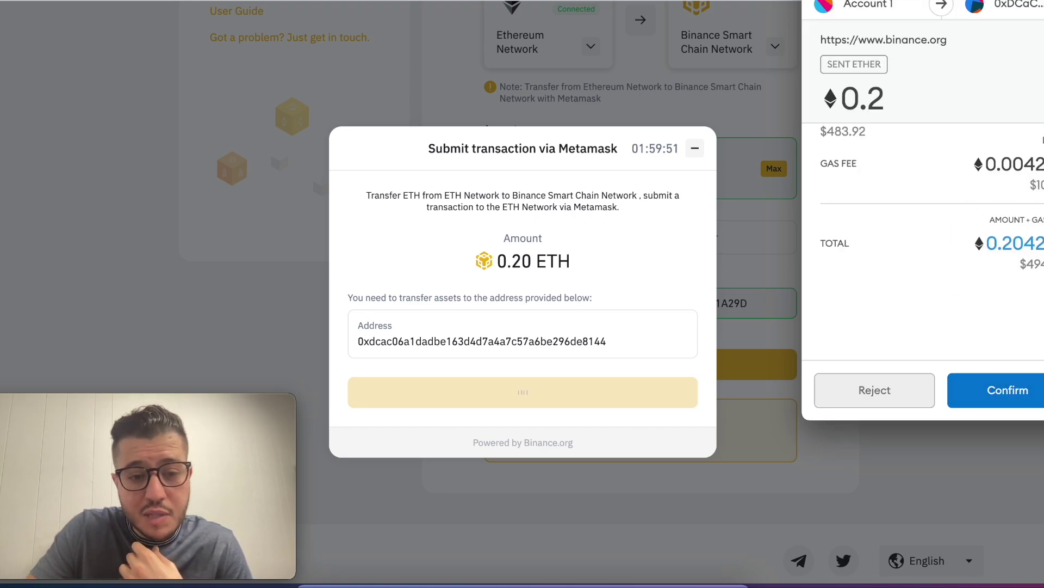
pyautogui.click(1031, 407)
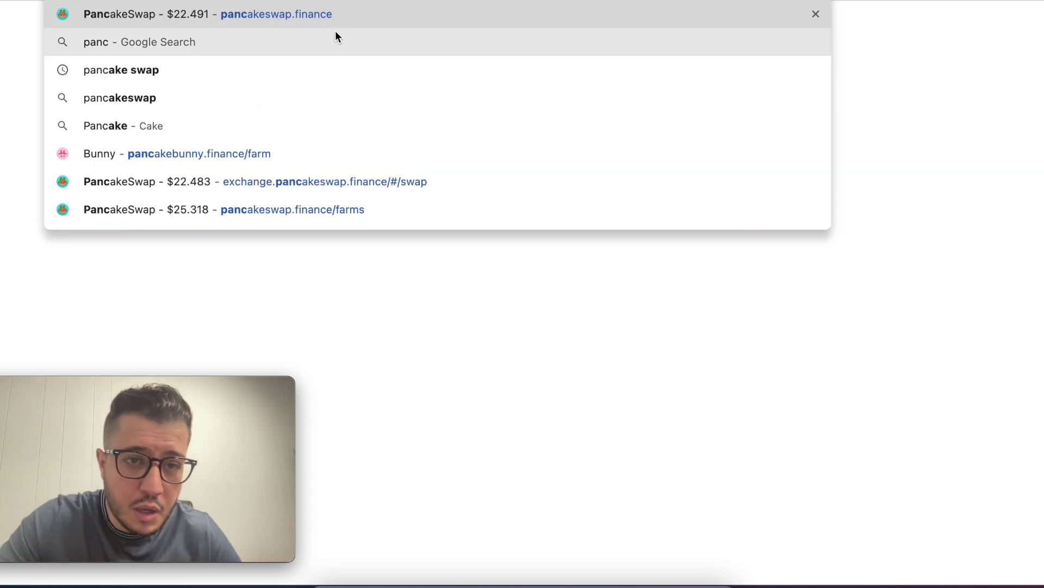
# Open PancakeSwap's Trade > Exchange page and check the connected wallet's address.
pyautogui.click(319, 11)
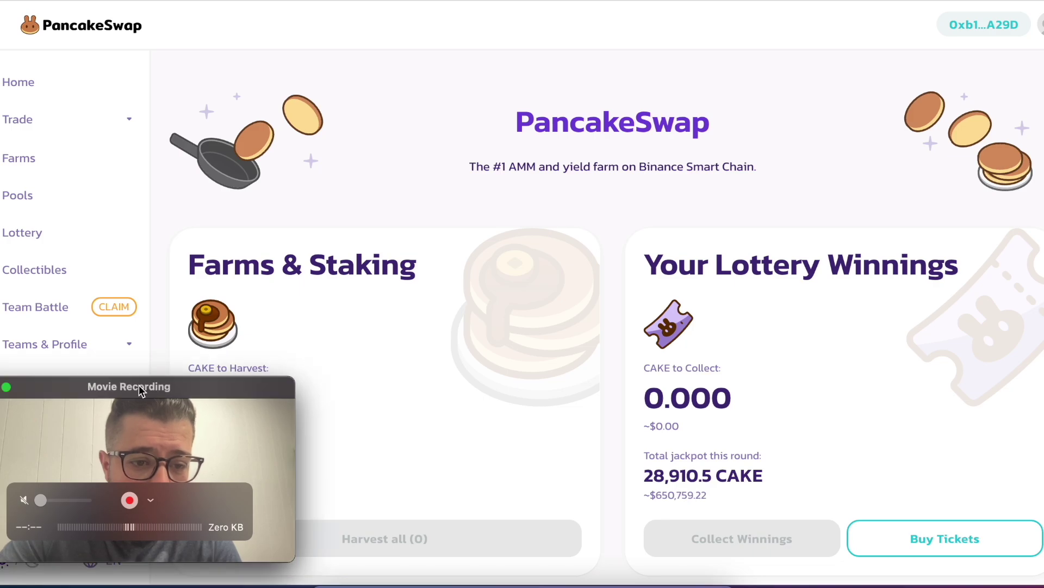
pyautogui.moveTo(139, 385); pyautogui.dragTo(144, 406)
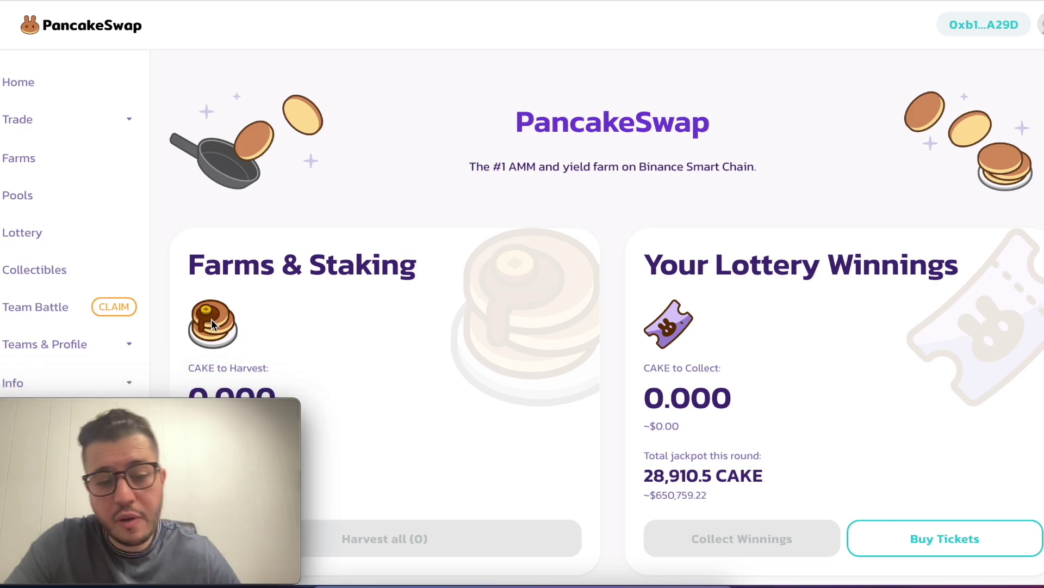
pyautogui.scroll(-4, 207, 305)
pyautogui.scroll(4, 204, 265)
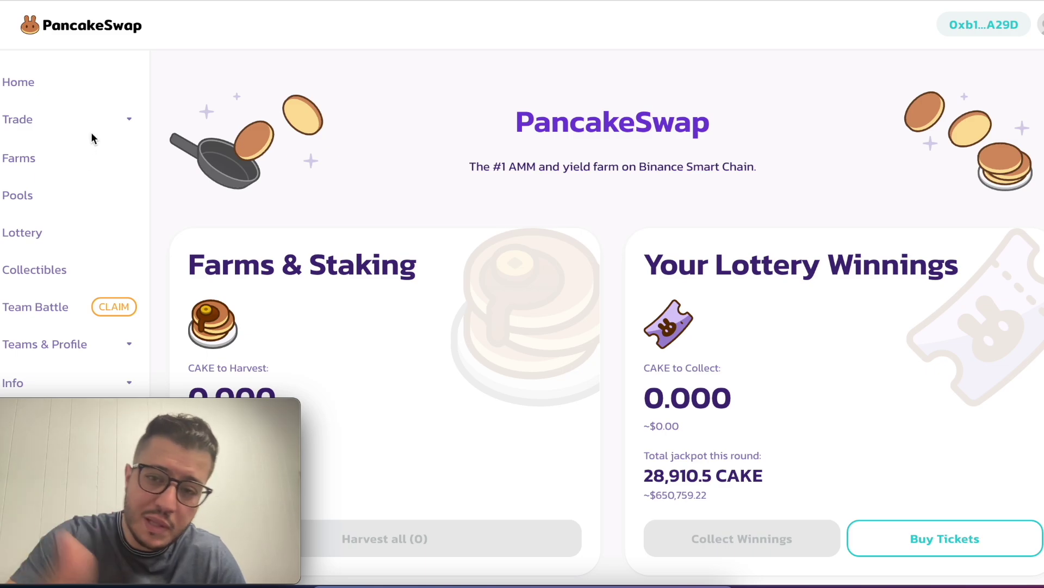
pyautogui.click(57, 129)
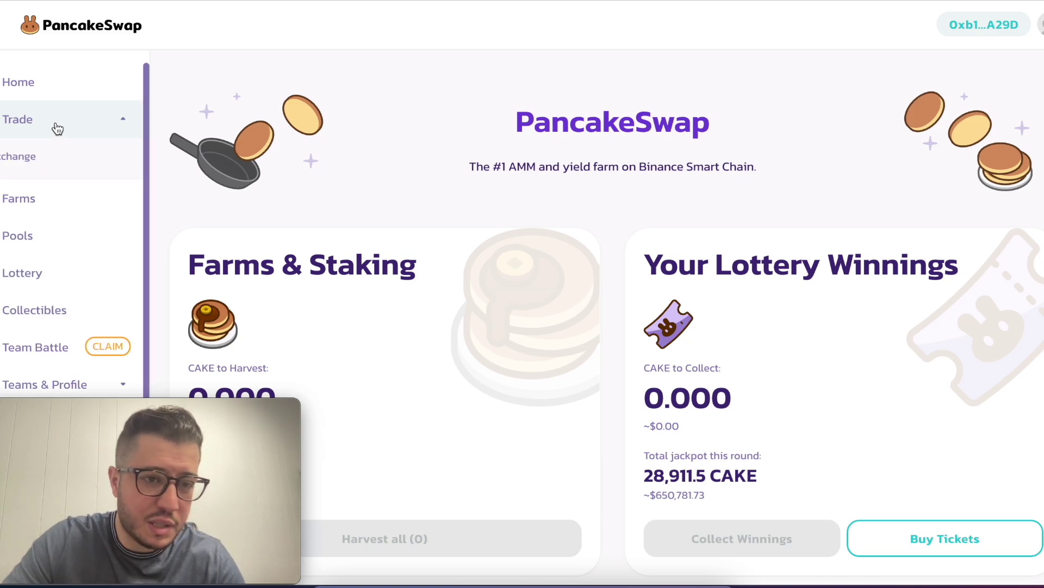
pyautogui.click(36, 163)
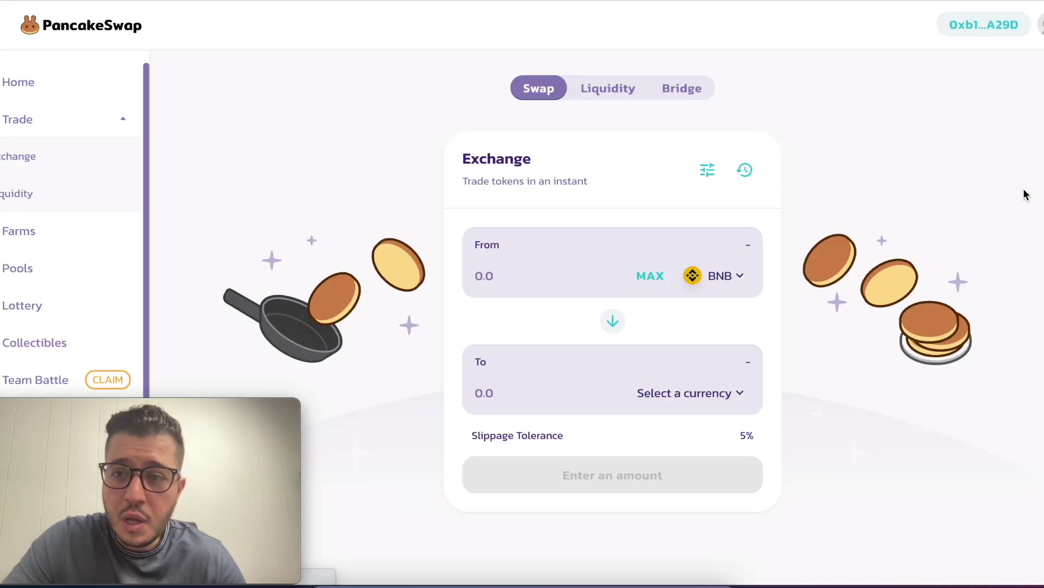
pyautogui.click(1017, 29)
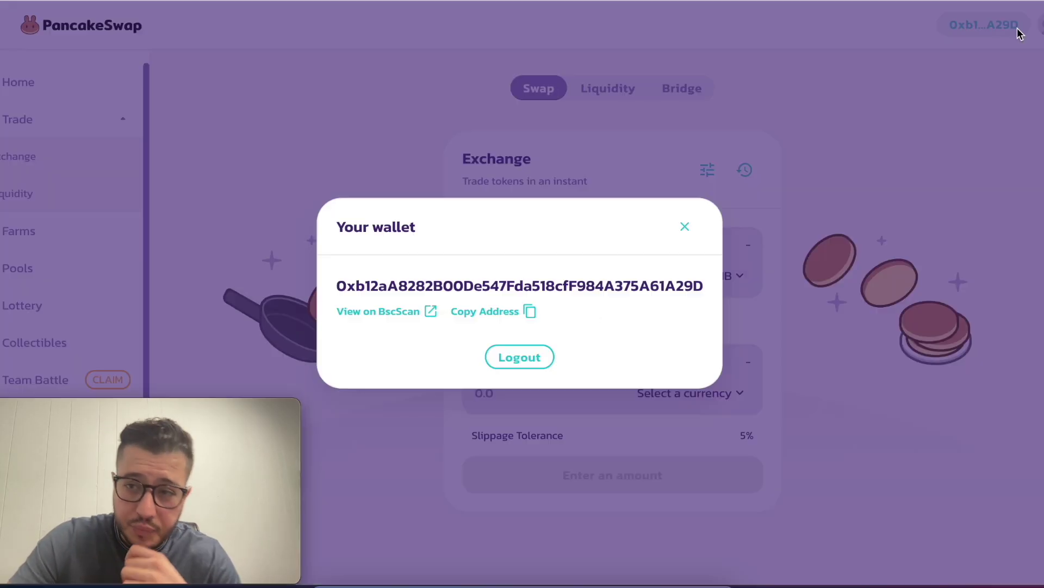
pyautogui.click(989, 107)
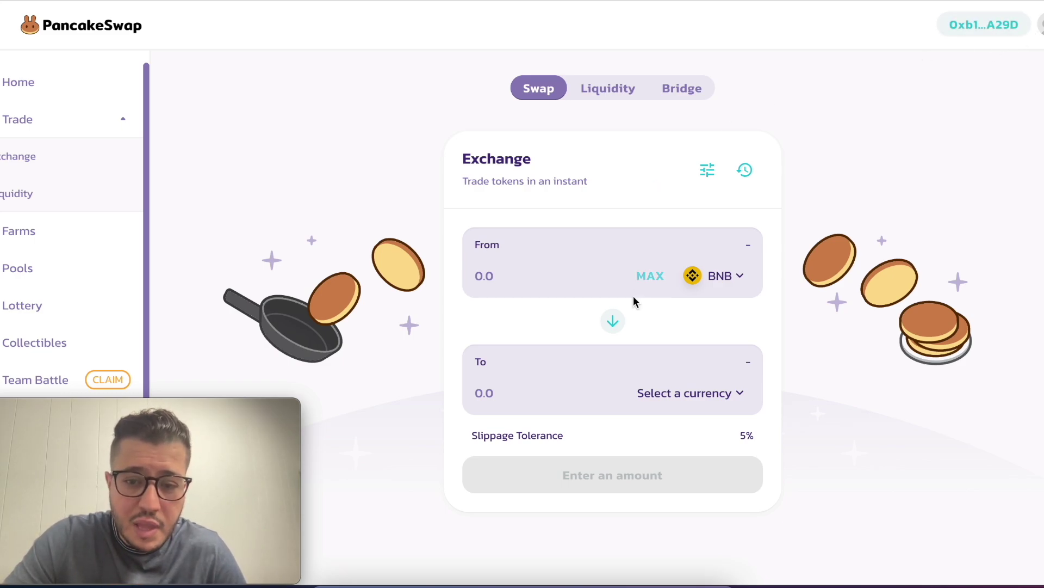
# Flip the swap direction and select ETH as the source token, showing 0.2 ETH.
pyautogui.click(617, 324)
pyautogui.click(662, 285)
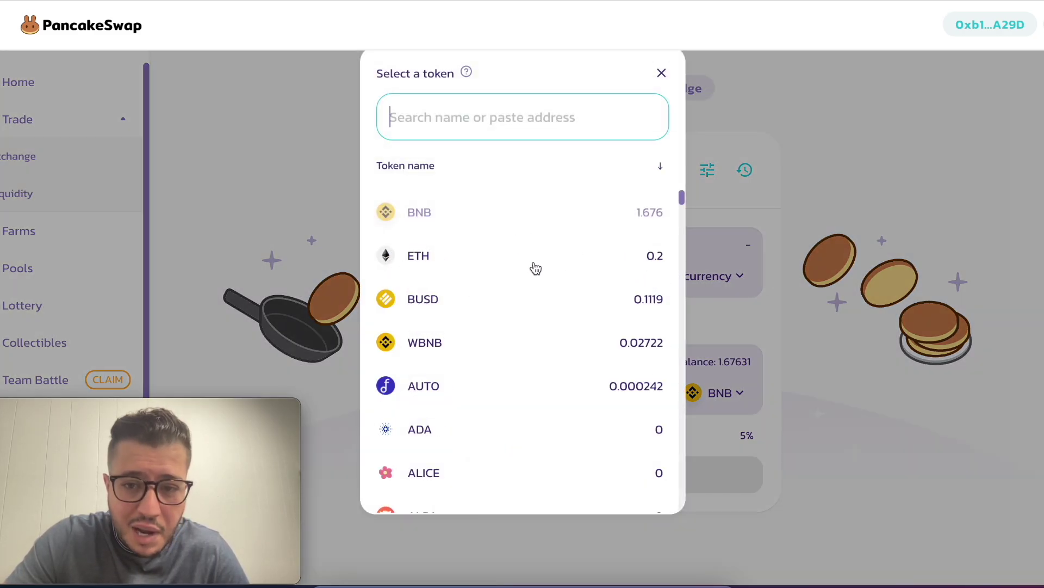
pyautogui.write('eth')
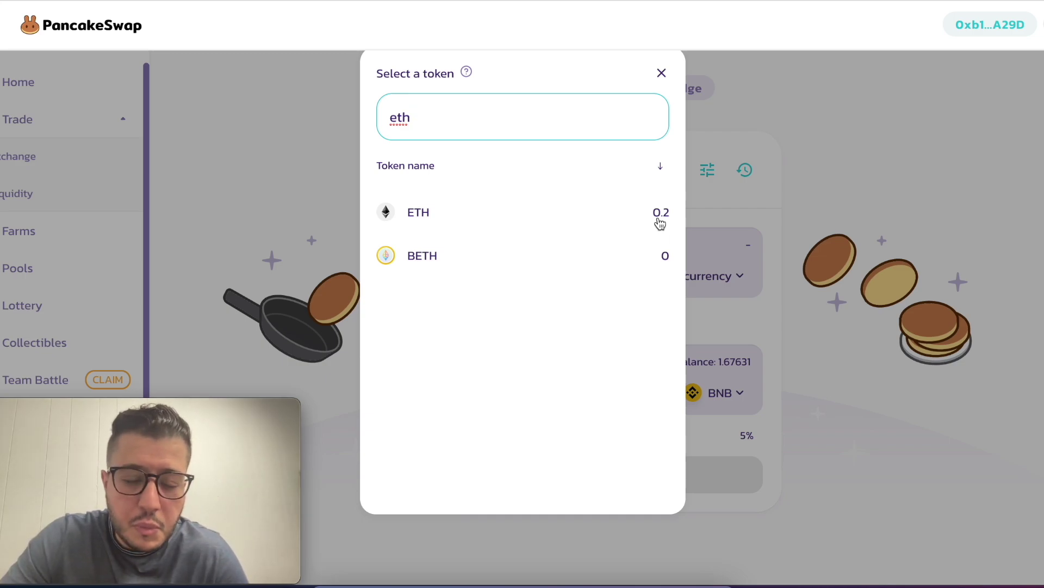
pyautogui.click(660, 221)
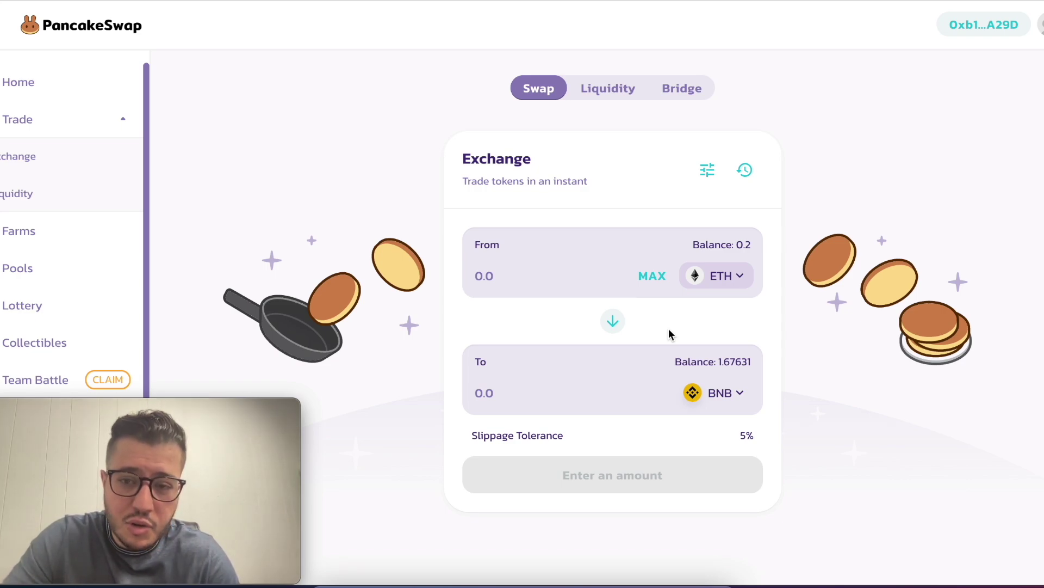
# Check the BSC account's Activity and Assets in MetaMask and copy its address.
pyautogui.click(921, 1)
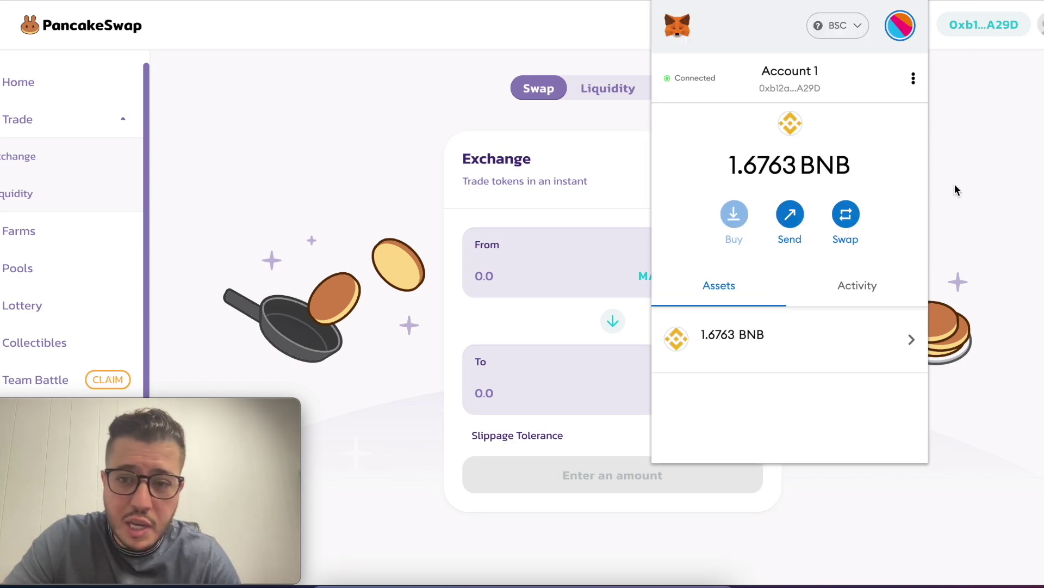
pyautogui.click(864, 287)
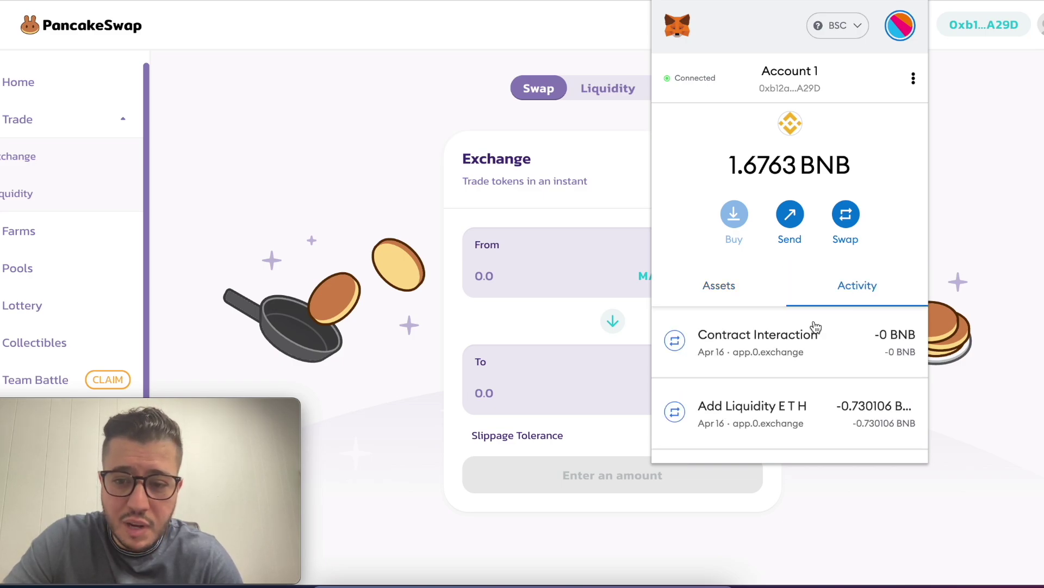
pyautogui.click(730, 303)
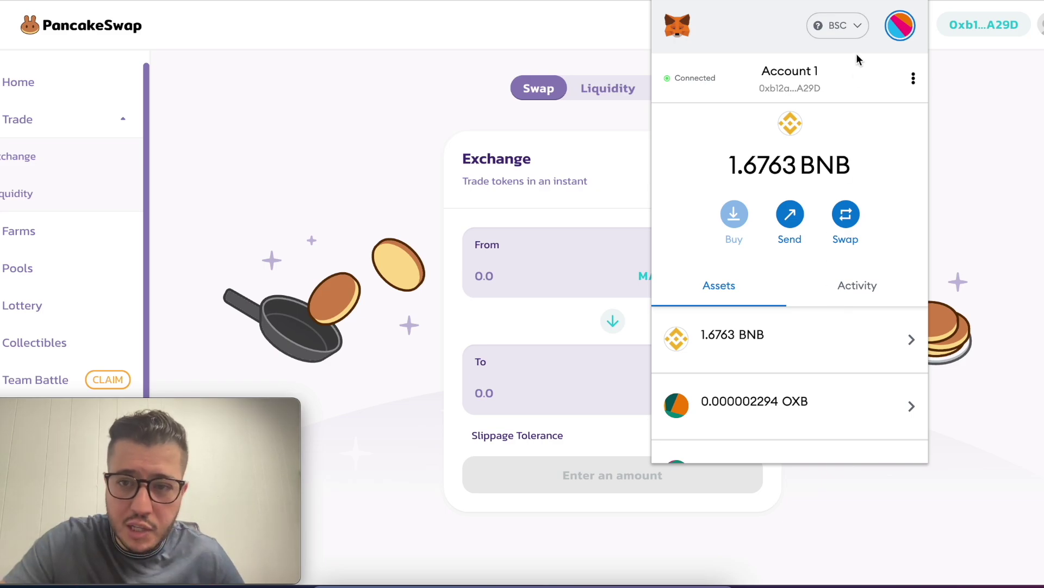
pyautogui.click(784, 81)
# Open the account's BscScan page via View in Explorer, showing its 1.676 BNB balance.
pyautogui.click(914, 79)
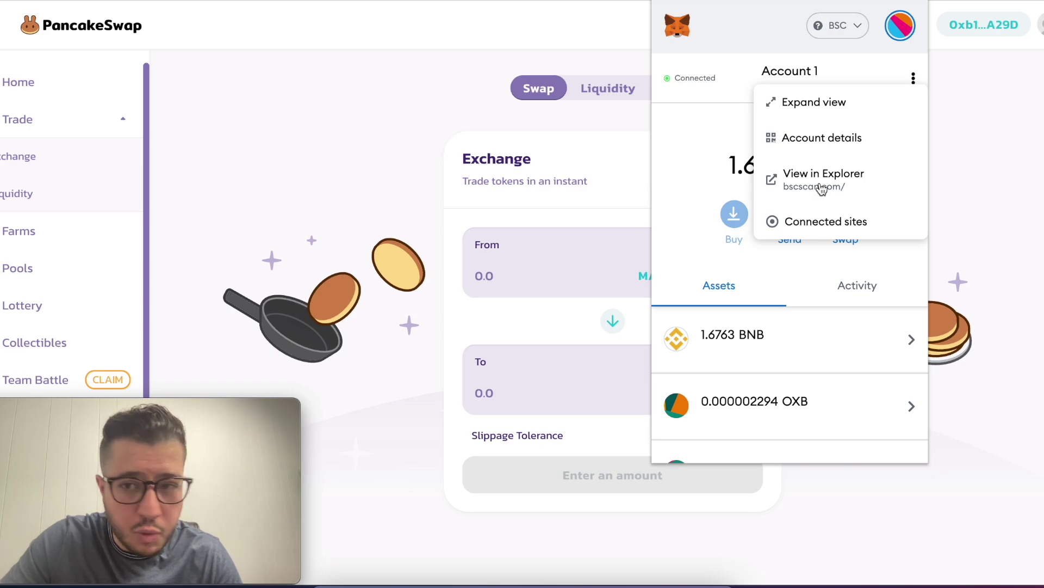
pyautogui.click(717, 145)
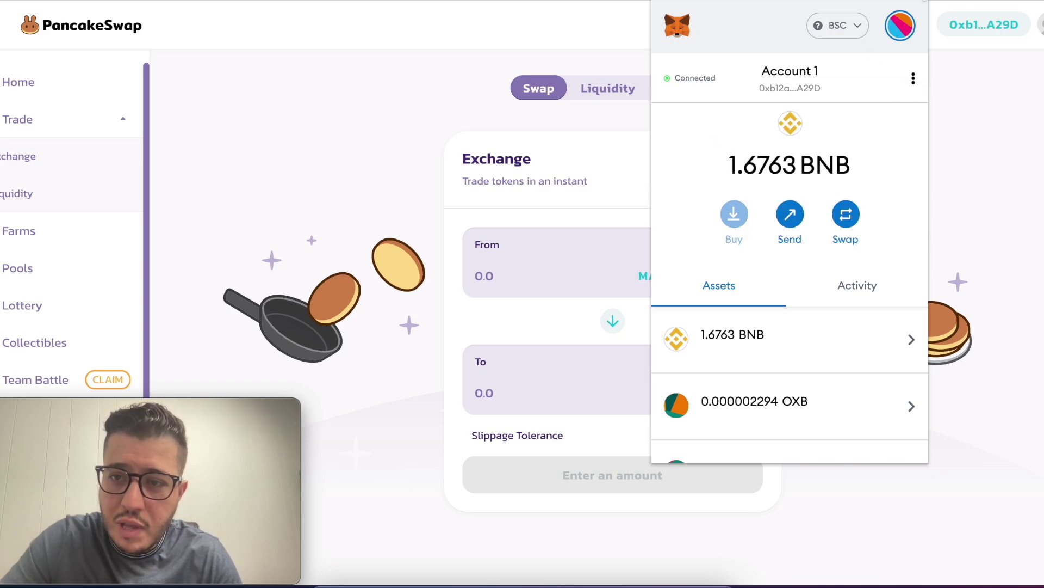
pyautogui.click(895, 23)
pyautogui.click(895, 23)
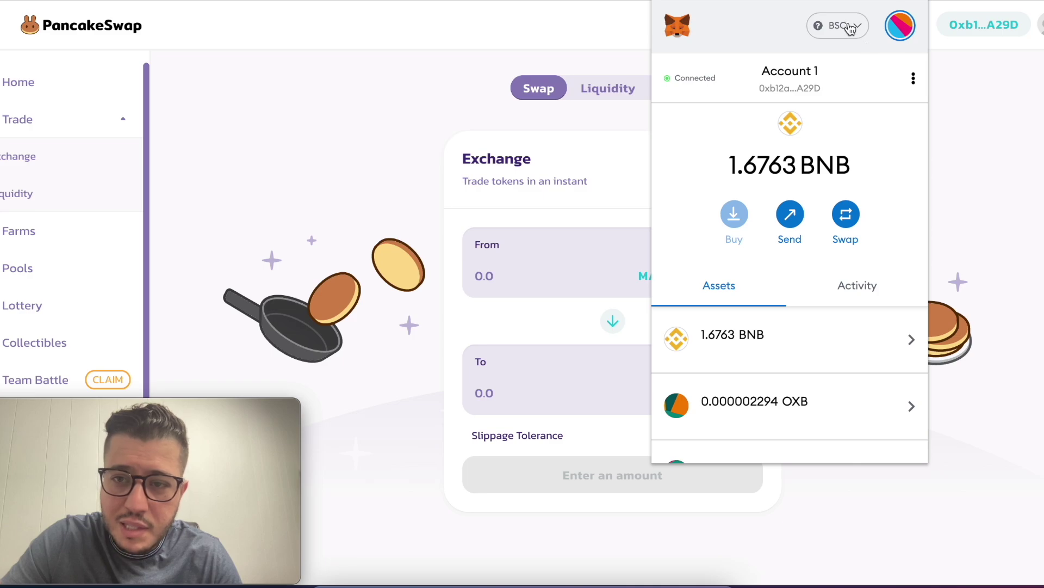
pyautogui.click(916, 82)
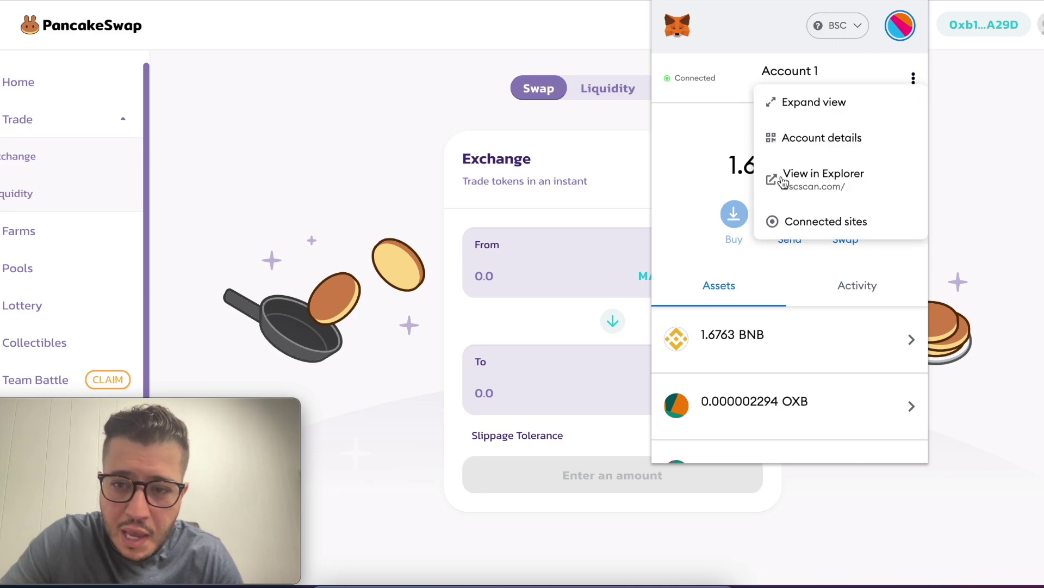
pyautogui.click(845, 185)
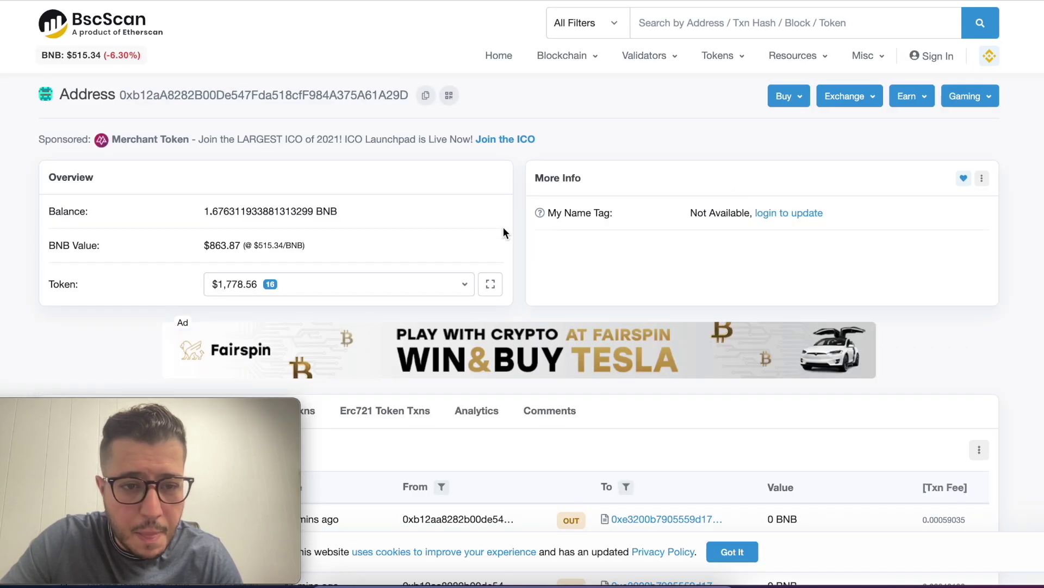
pyautogui.click(321, 283)
pyautogui.scroll(-2, 319, 286)
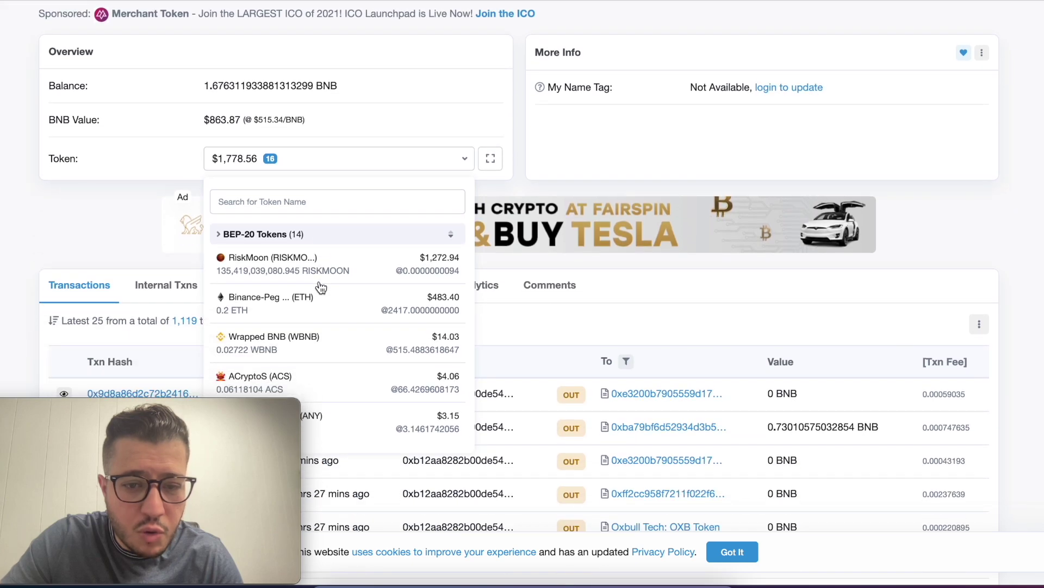
pyautogui.scroll(-1, 359, 274)
pyautogui.scroll(-1, 351, 299)
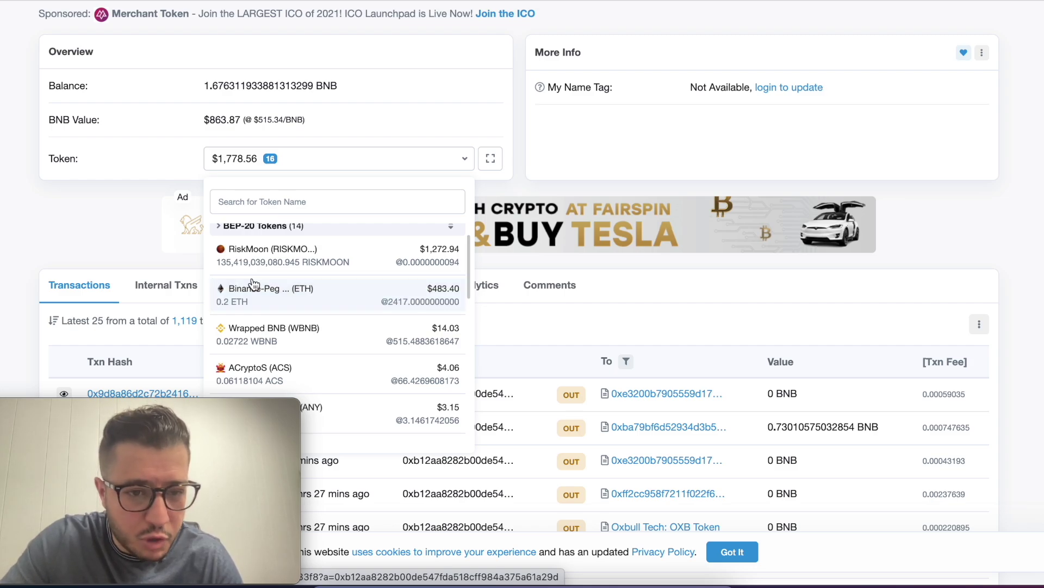
pyautogui.scroll(-1, 293, 305)
pyautogui.scroll(-2, 292, 317)
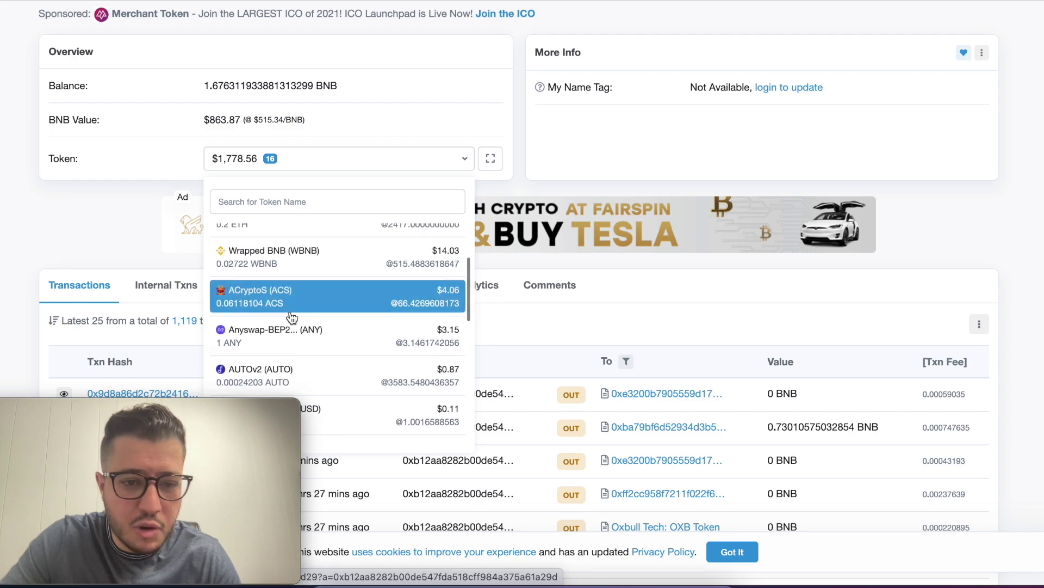
pyautogui.scroll(5, 305, 272)
pyautogui.click(393, 142)
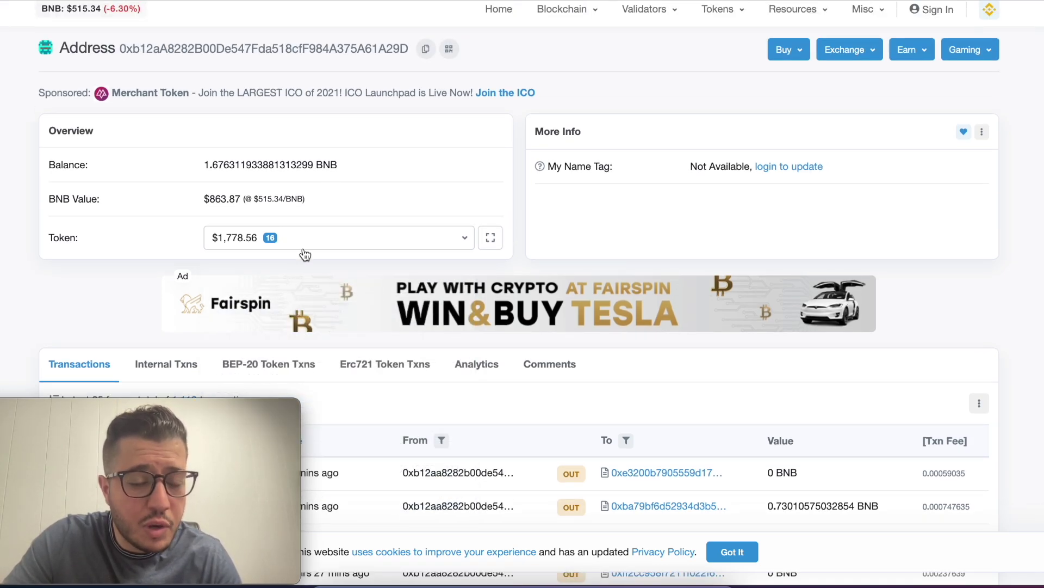
pyautogui.click(318, 247)
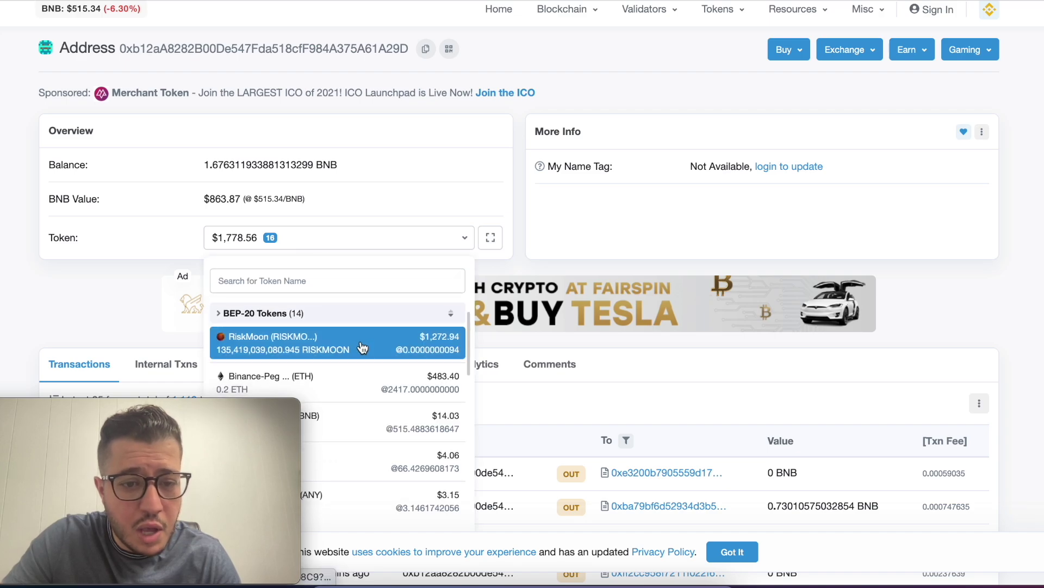
pyautogui.scroll(-2, 348, 343)
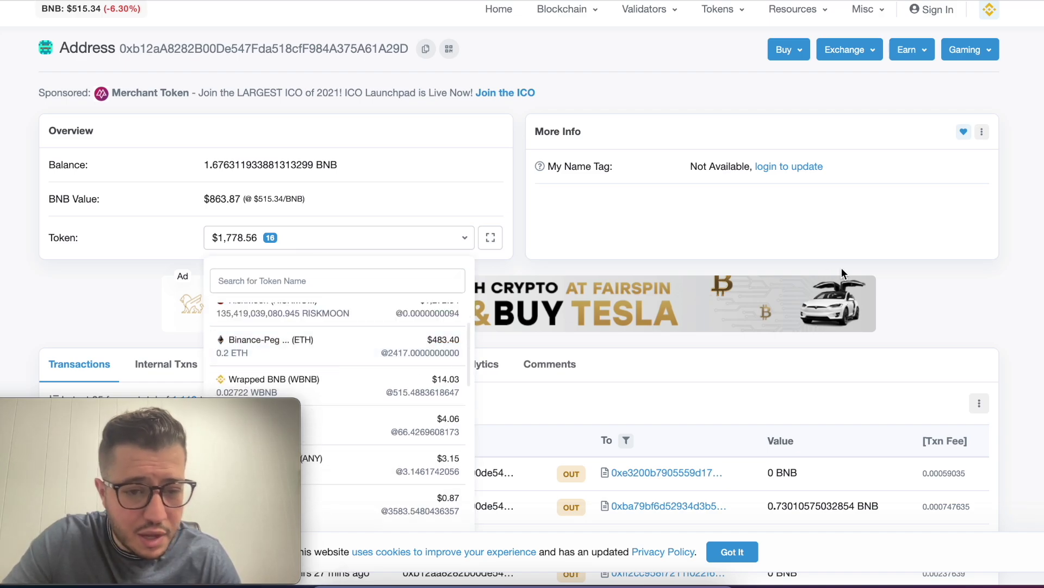
pyautogui.click(1019, 245)
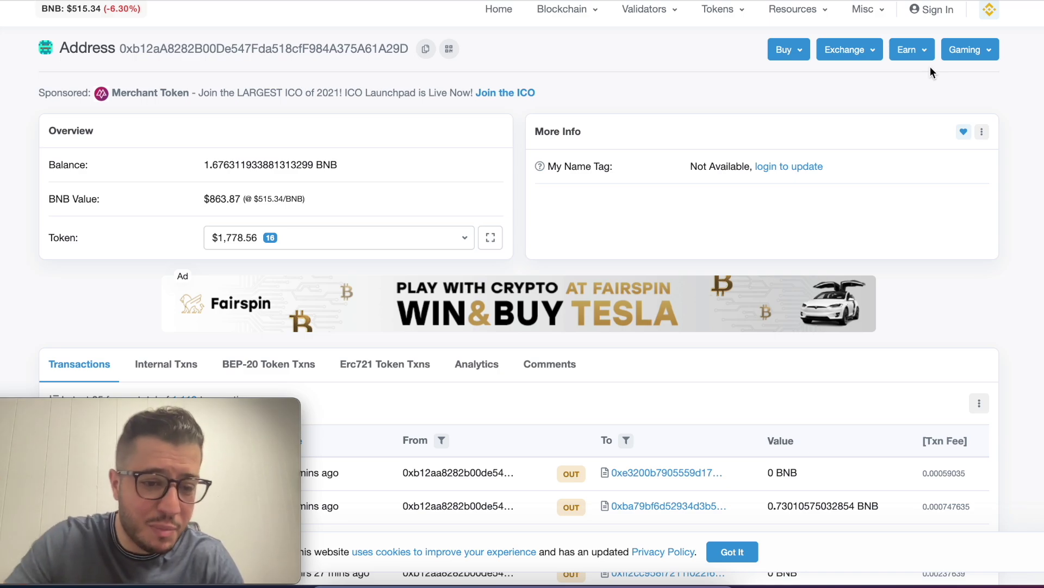
pyautogui.click(919, 52)
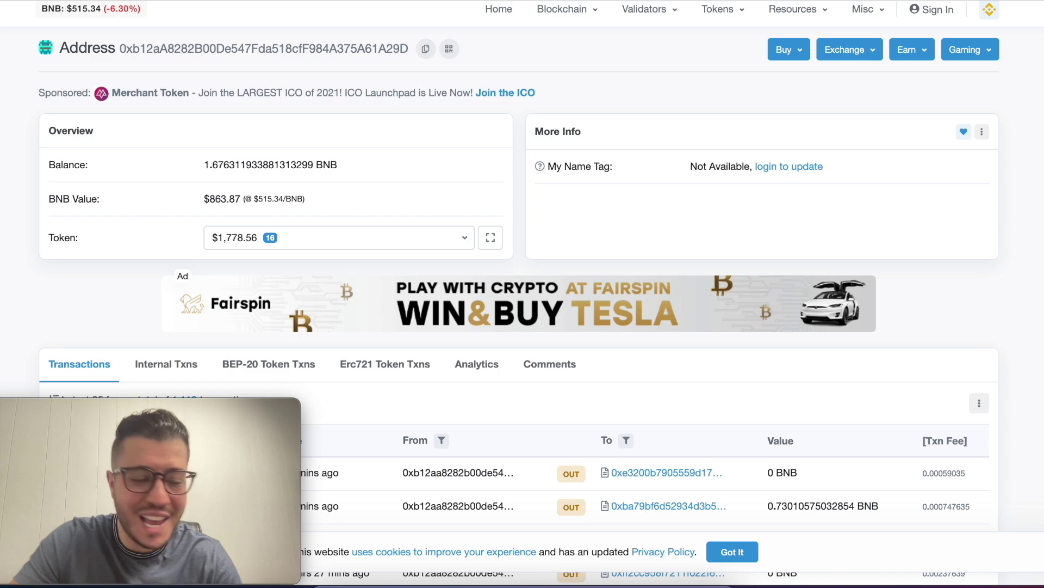